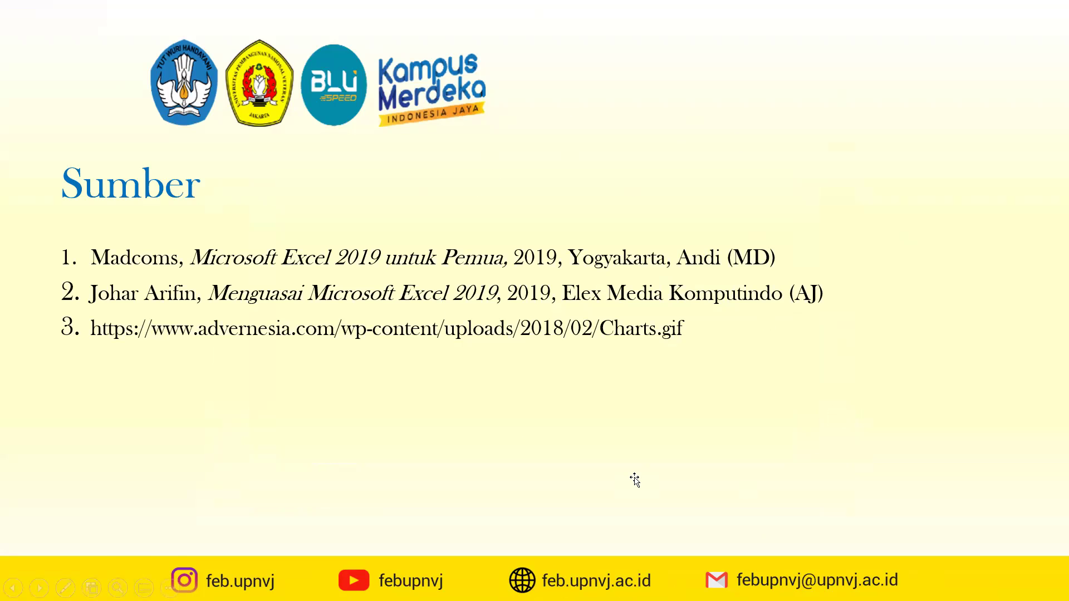
End the slide show and go back to an earlier slide of the presentation.
key(Escape)
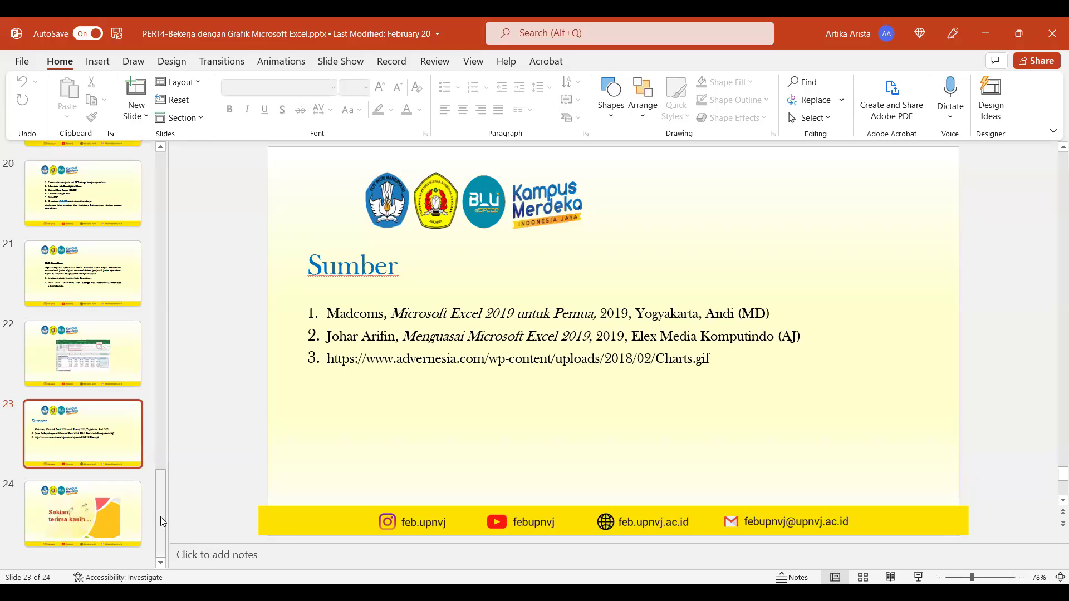
scroll(136, 223, up, 15)
click(133, 206)
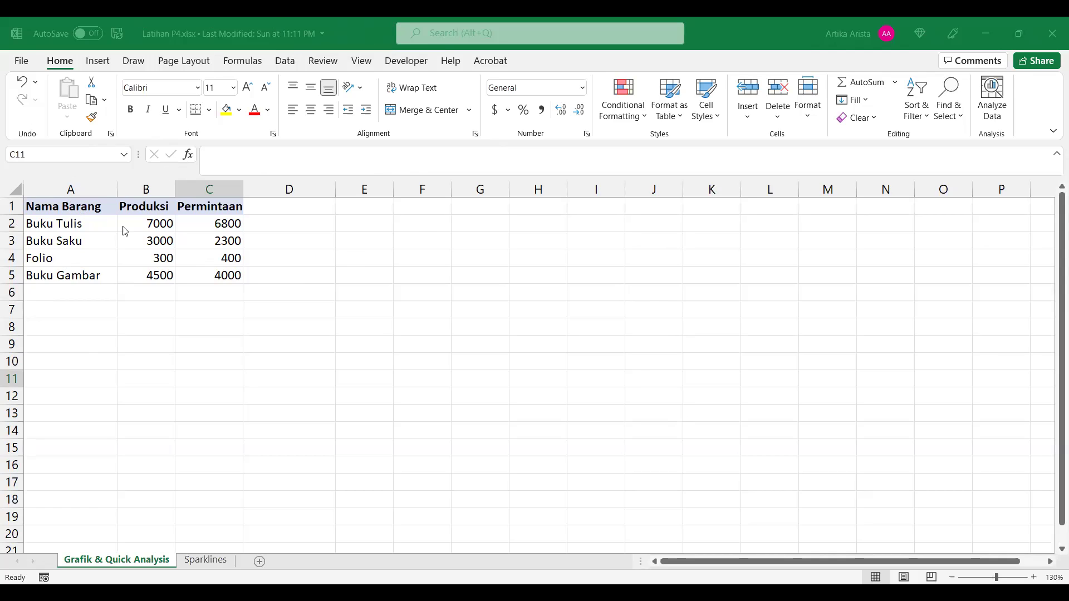
Chart the data in A1:C5 as a clustered column chart using Quick Analysis, and undo the insertion.
drag(67, 206, 203, 271)
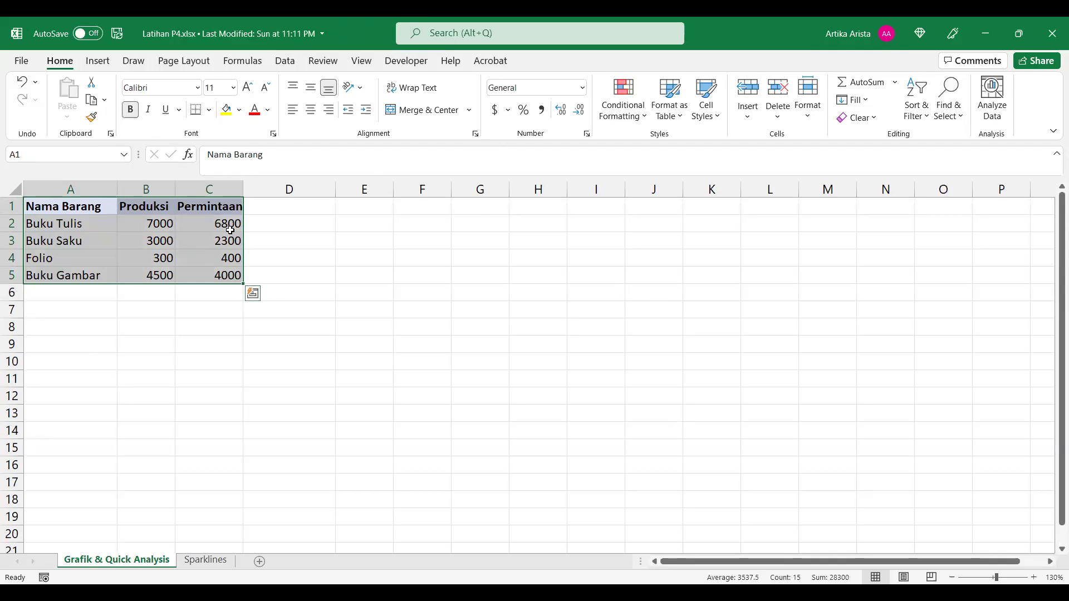
click(252, 295)
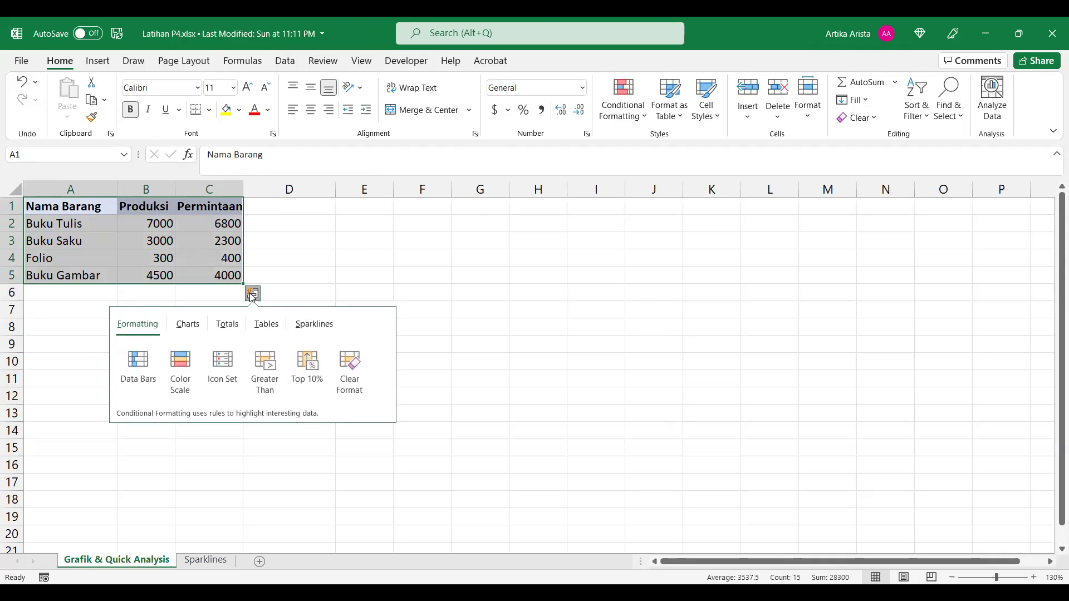
click(194, 331)
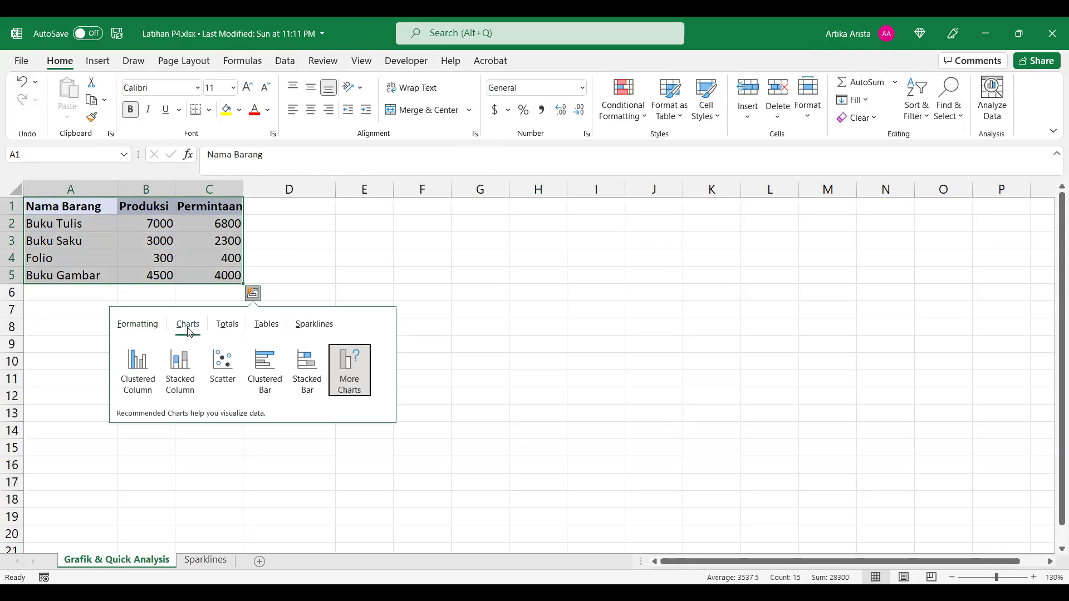
click(140, 369)
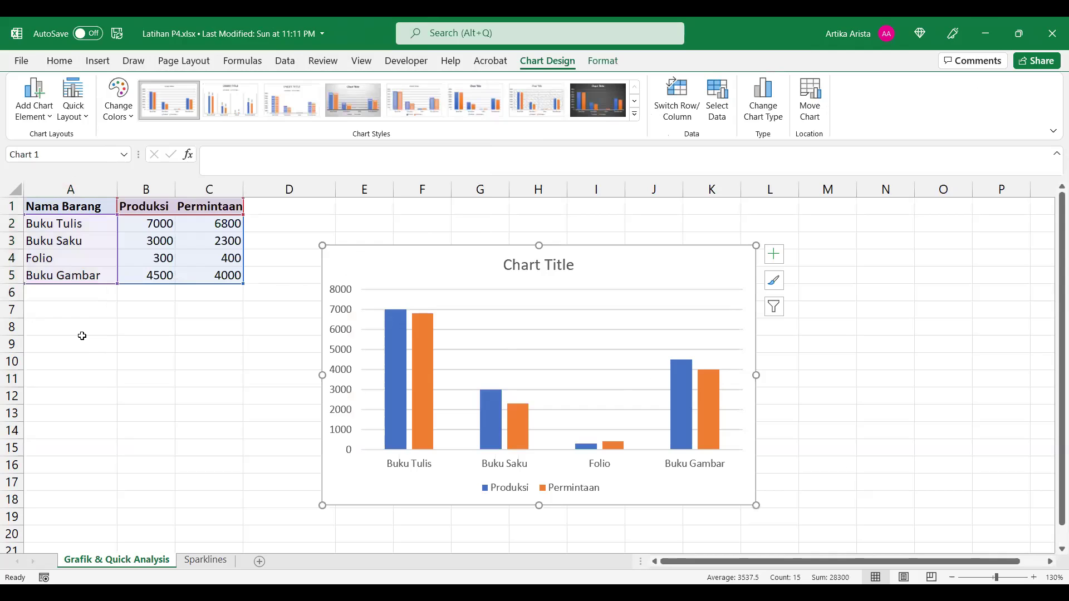
click(60, 62)
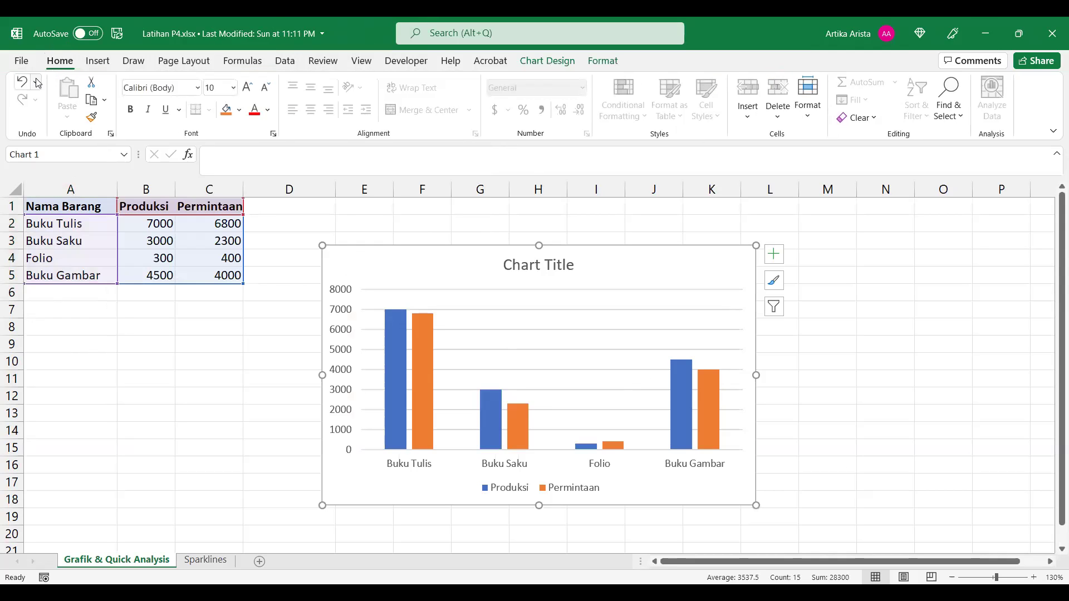
click(22, 82)
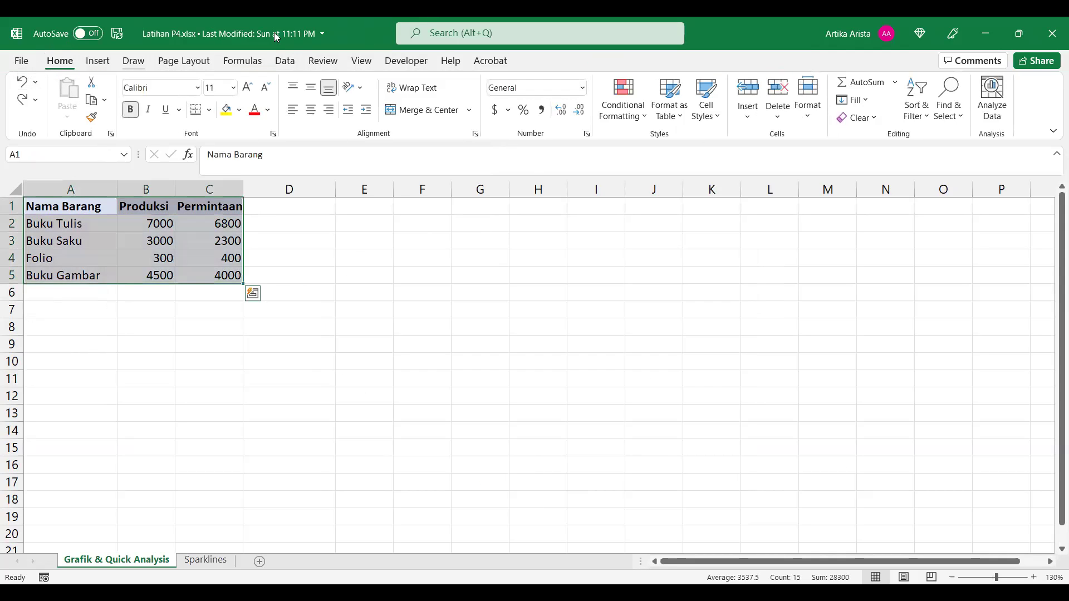
Insert a Line chart of the selected data from the full list of chart types, and undo the insertion.
click(98, 65)
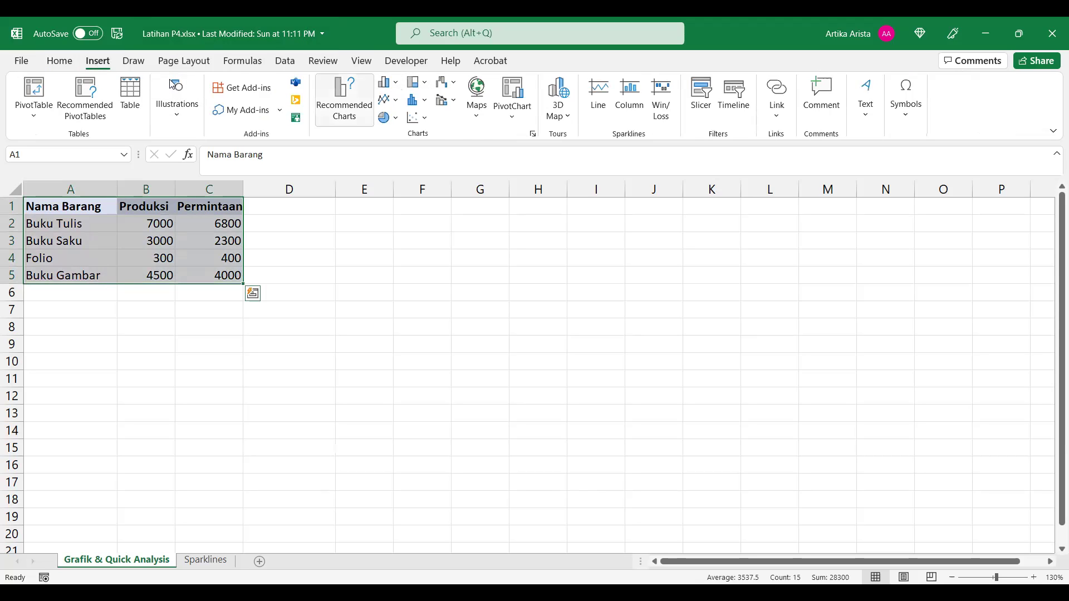
click(344, 100)
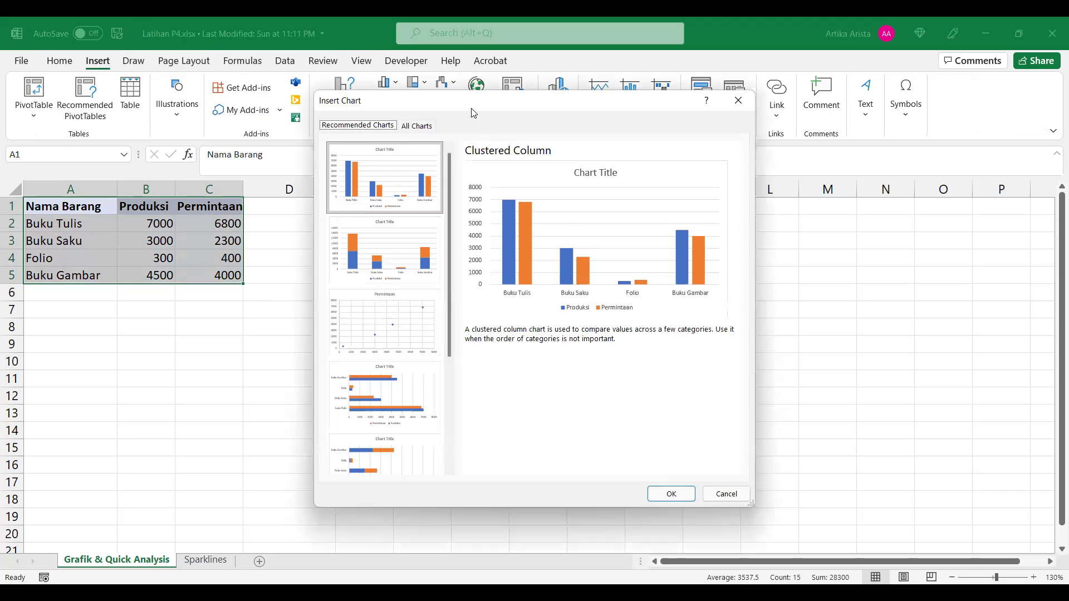
click(426, 132)
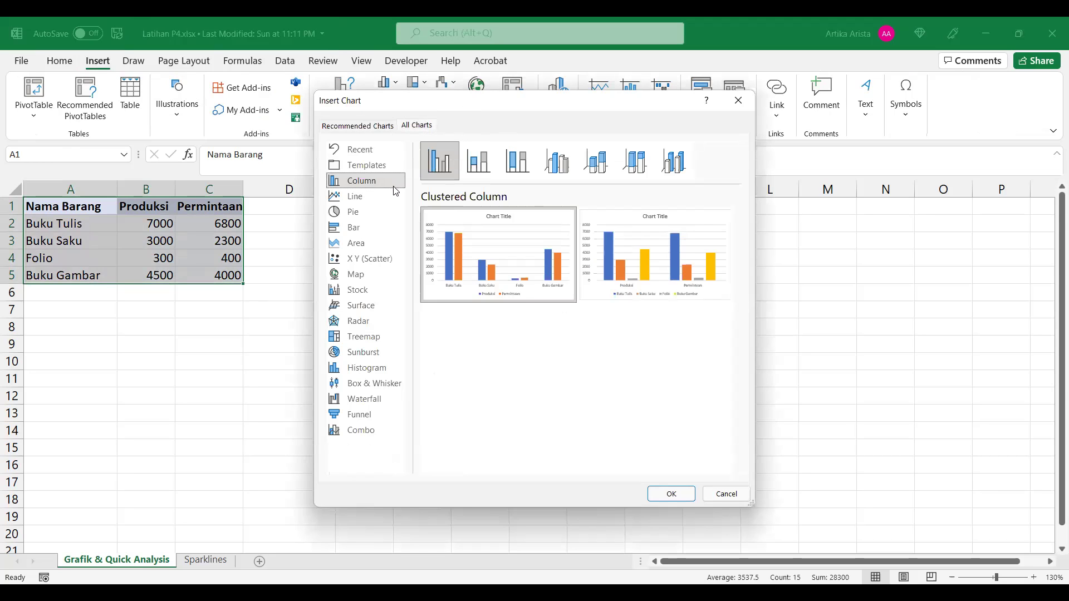
click(377, 197)
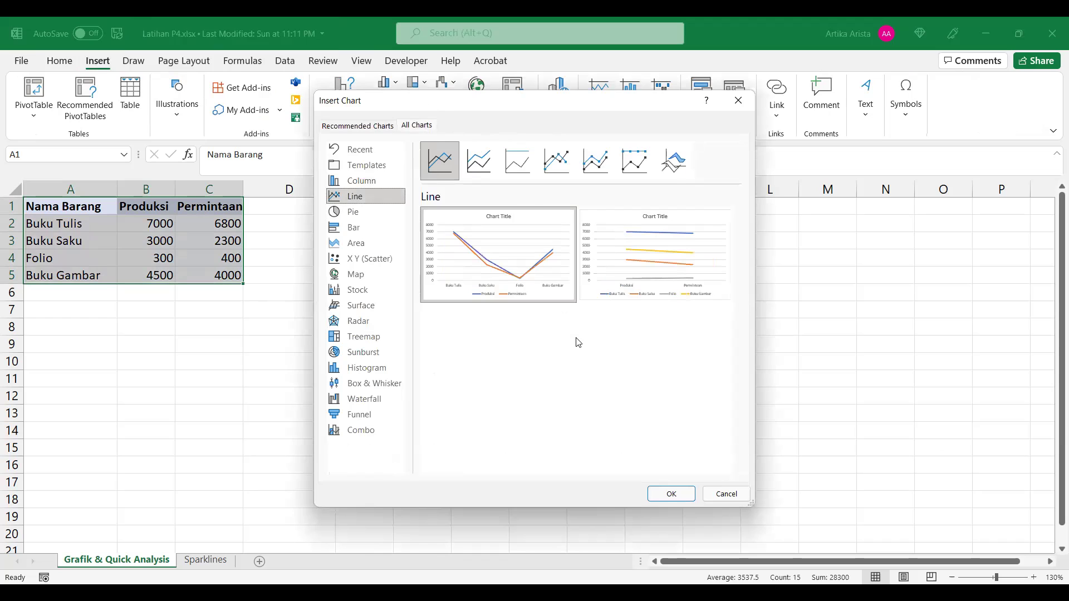
click(673, 493)
click(60, 61)
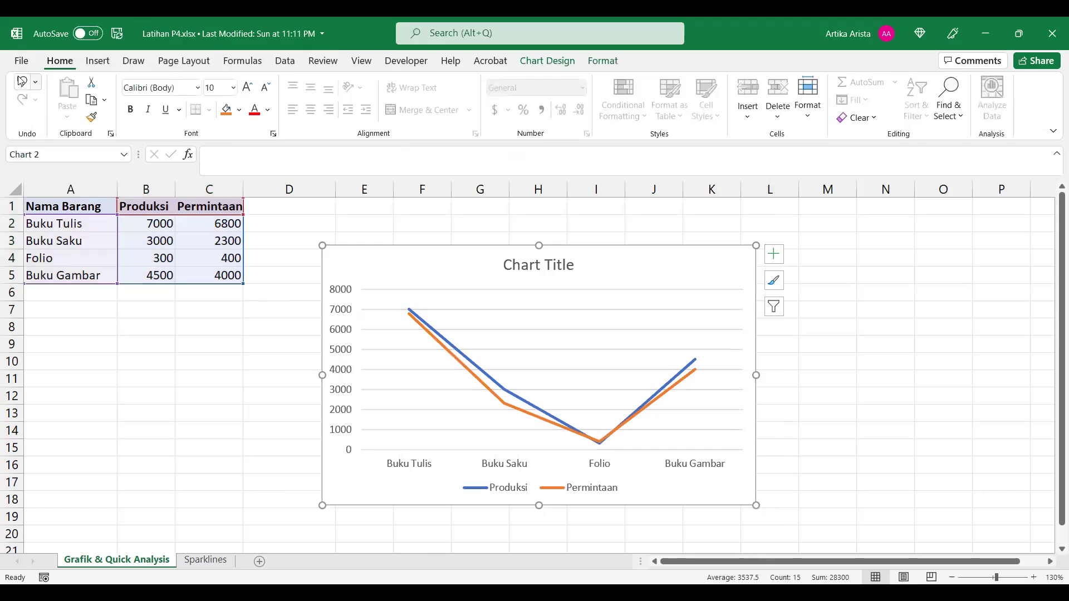
click(21, 80)
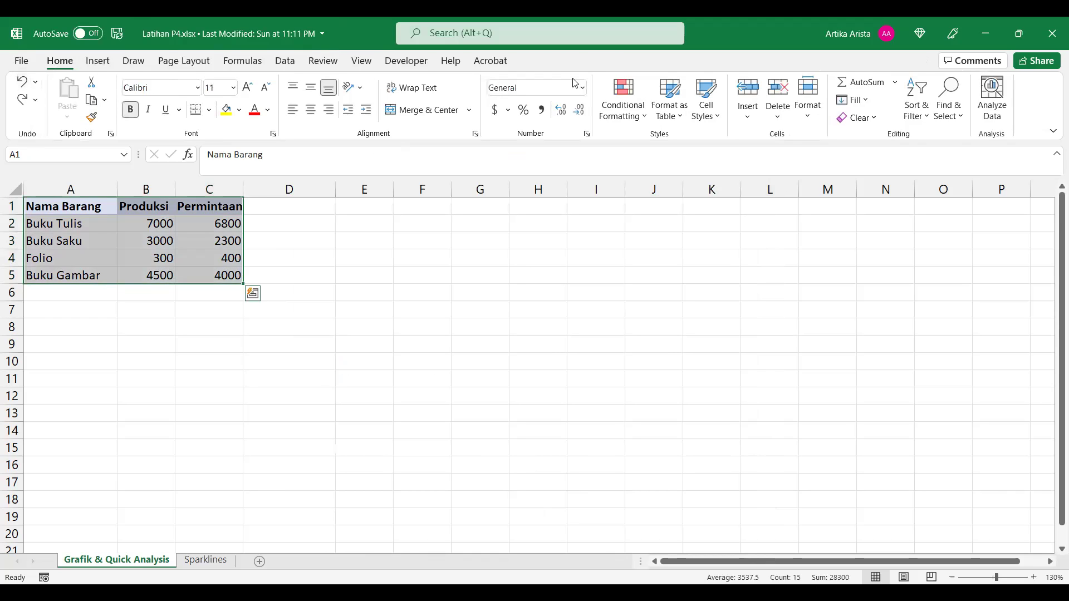
Insert a 3-D clustered column chart of the production and demand data in A1:C5.
click(100, 60)
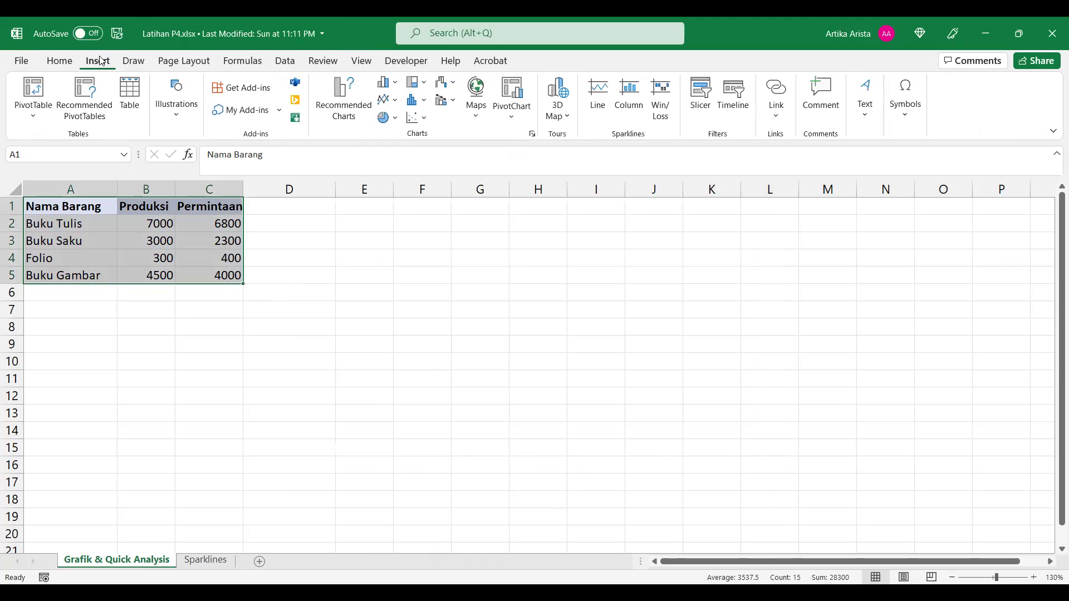
click(392, 85)
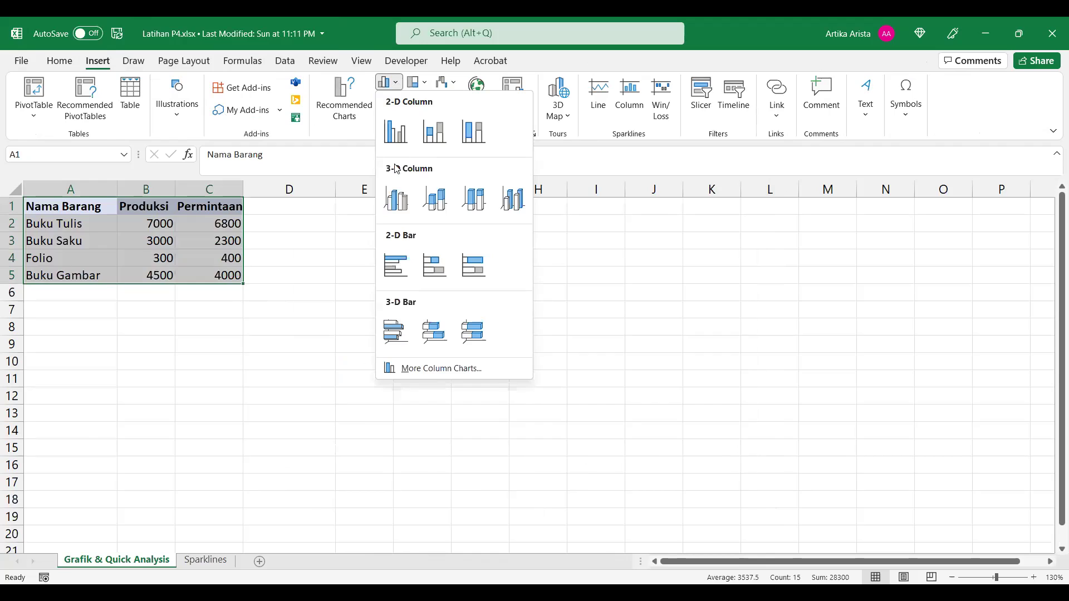
click(396, 200)
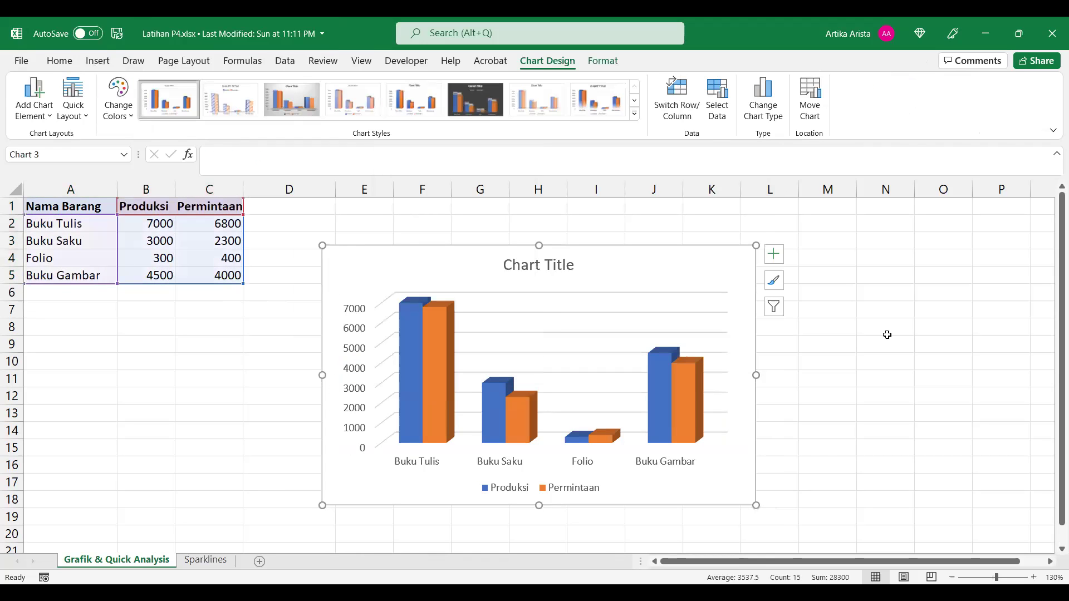
Try showing data labels and a data table on the 3-D column chart, and hide them again.
click(99, 60)
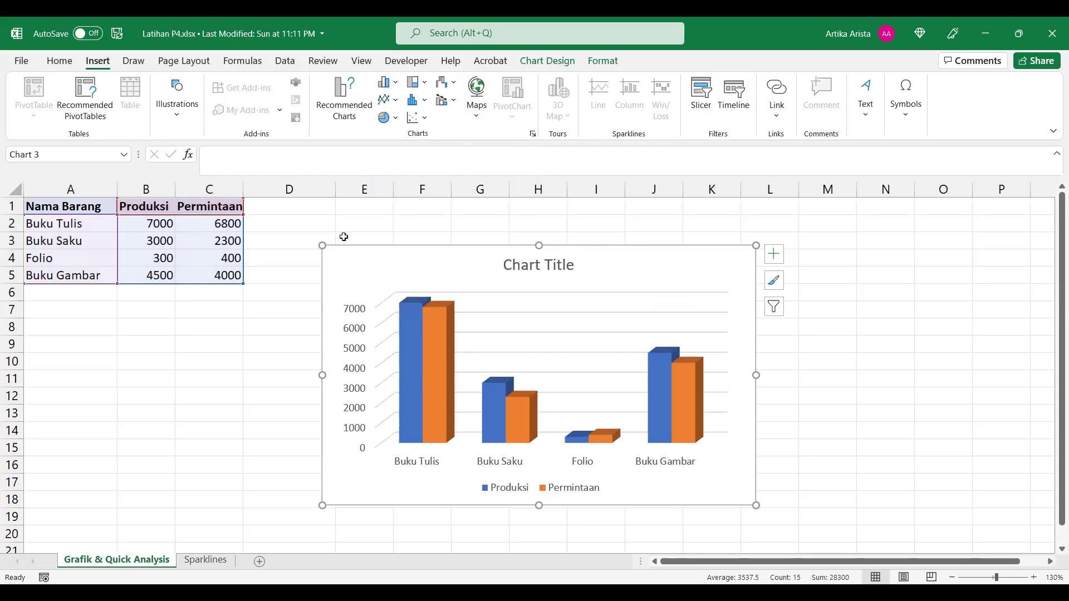
click(540, 266)
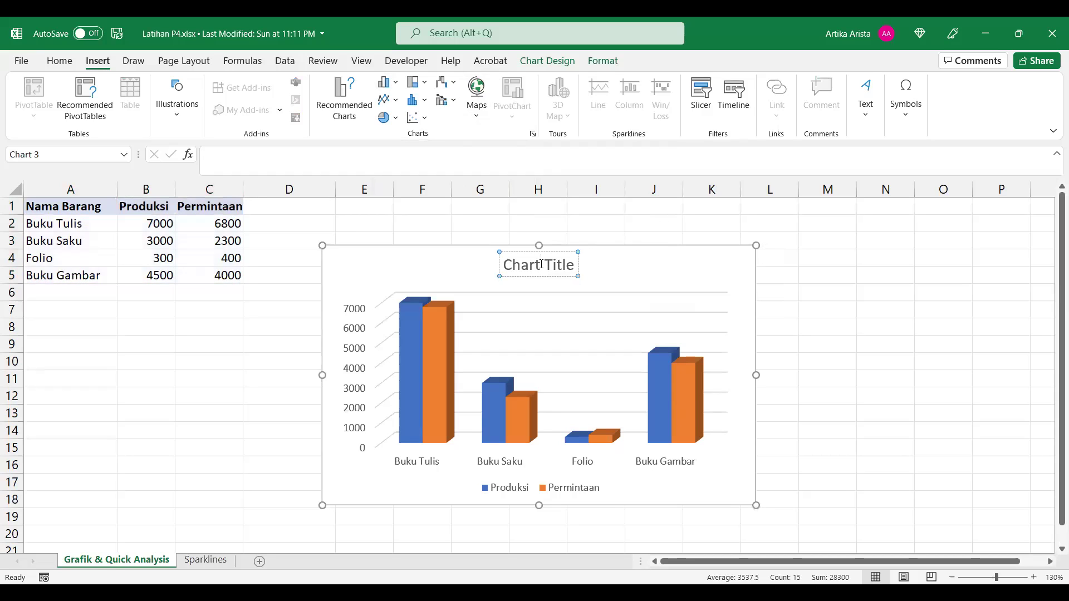
click(782, 263)
click(775, 254)
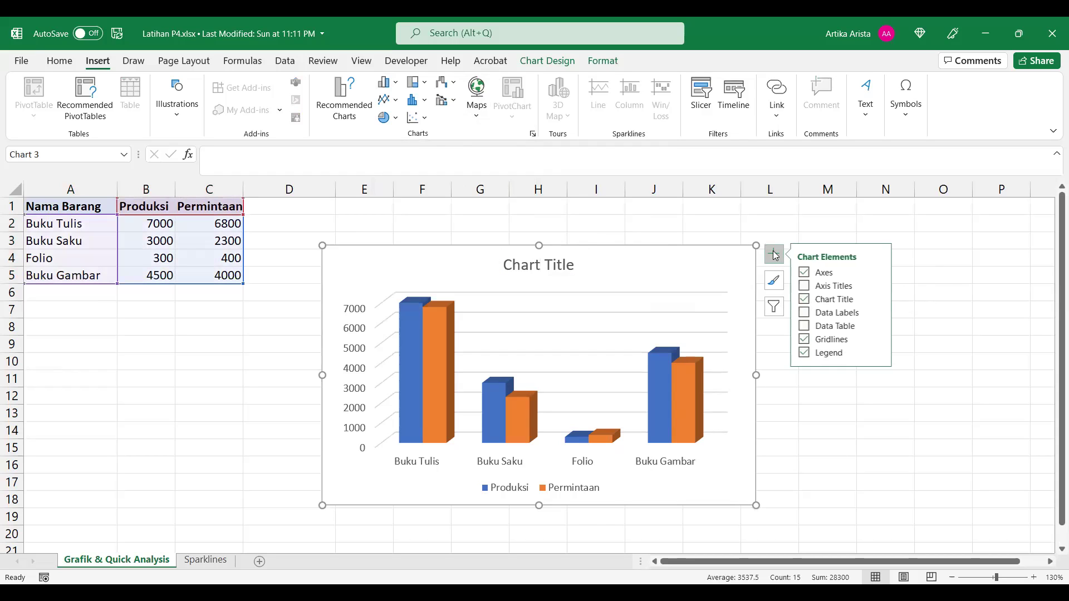
click(805, 314)
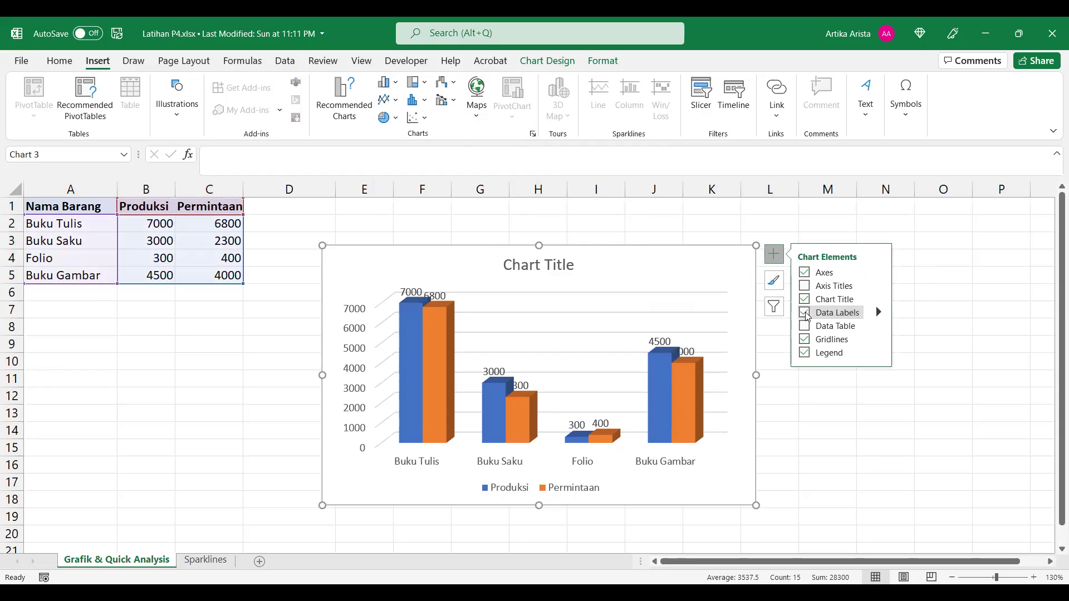
click(806, 314)
click(805, 326)
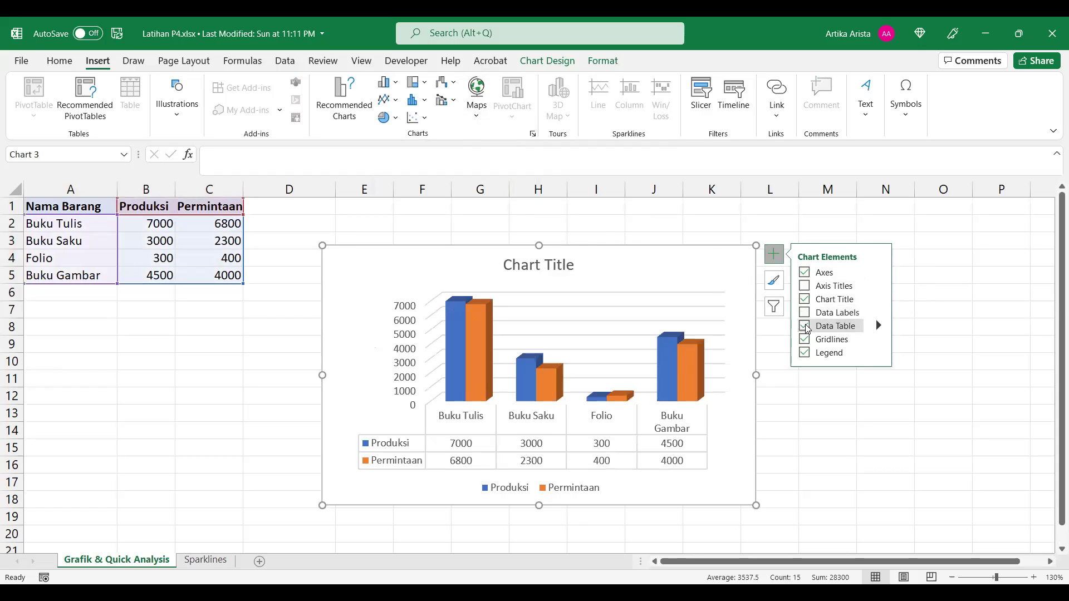
click(806, 327)
click(807, 315)
Apply the third chart style, with the grey gradient background, to the 3-D column chart.
click(773, 280)
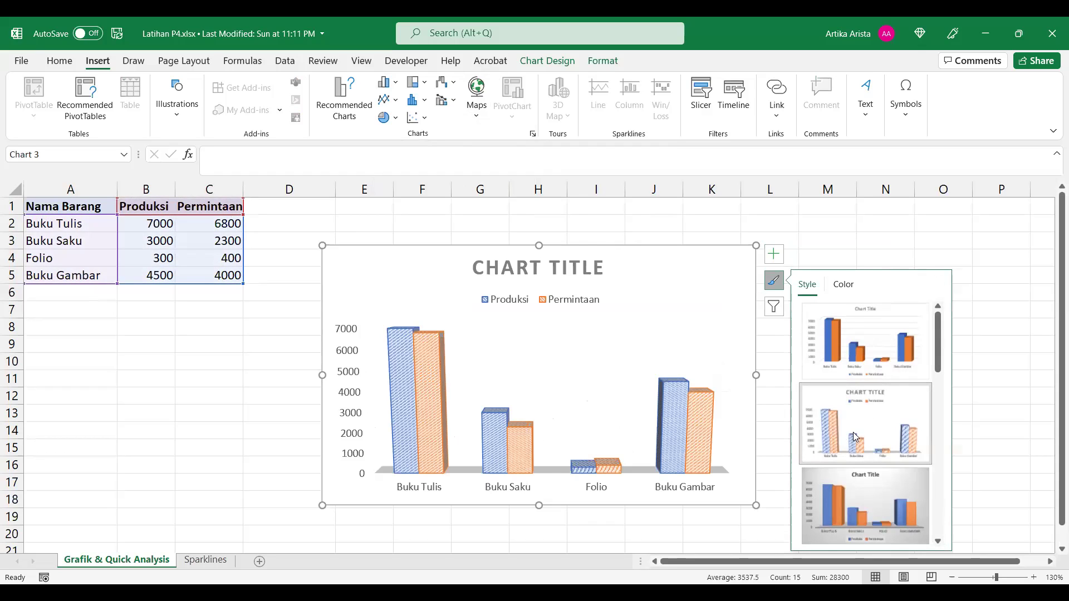
click(875, 496)
click(775, 306)
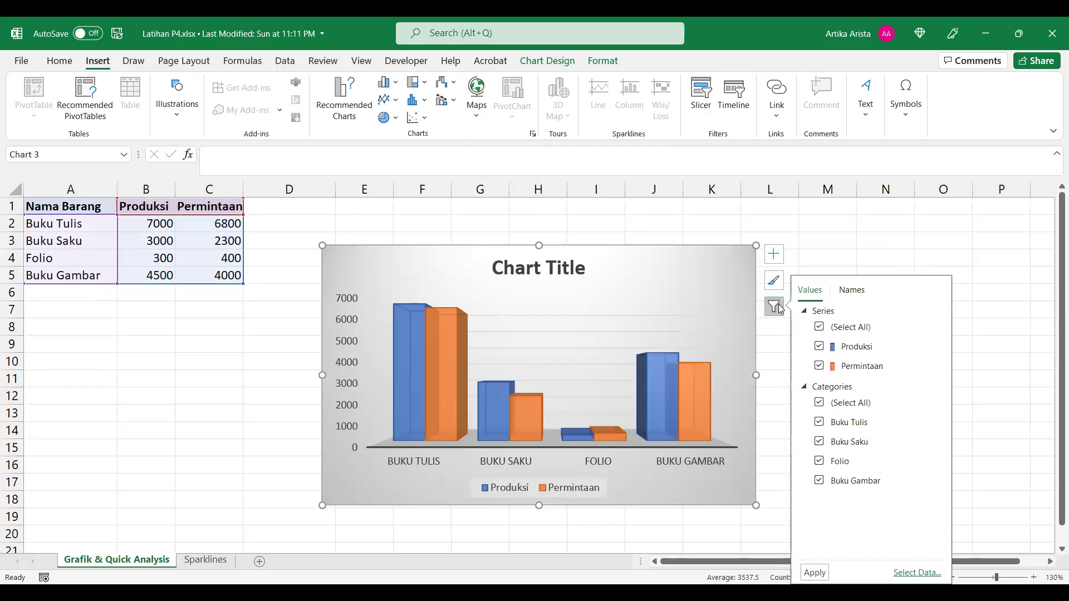
click(818, 366)
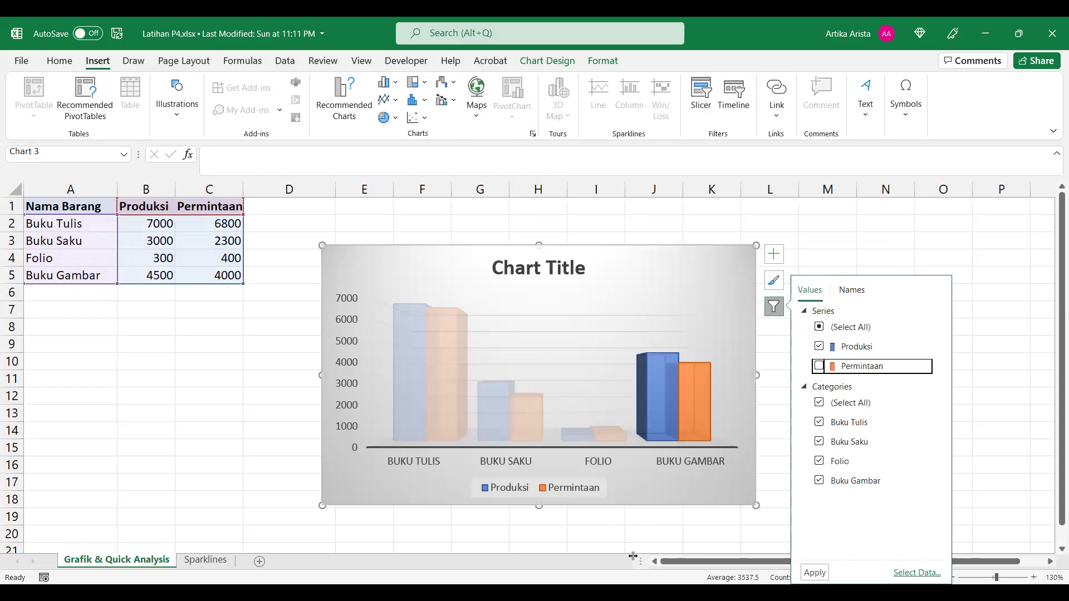
click(668, 535)
click(726, 256)
click(773, 282)
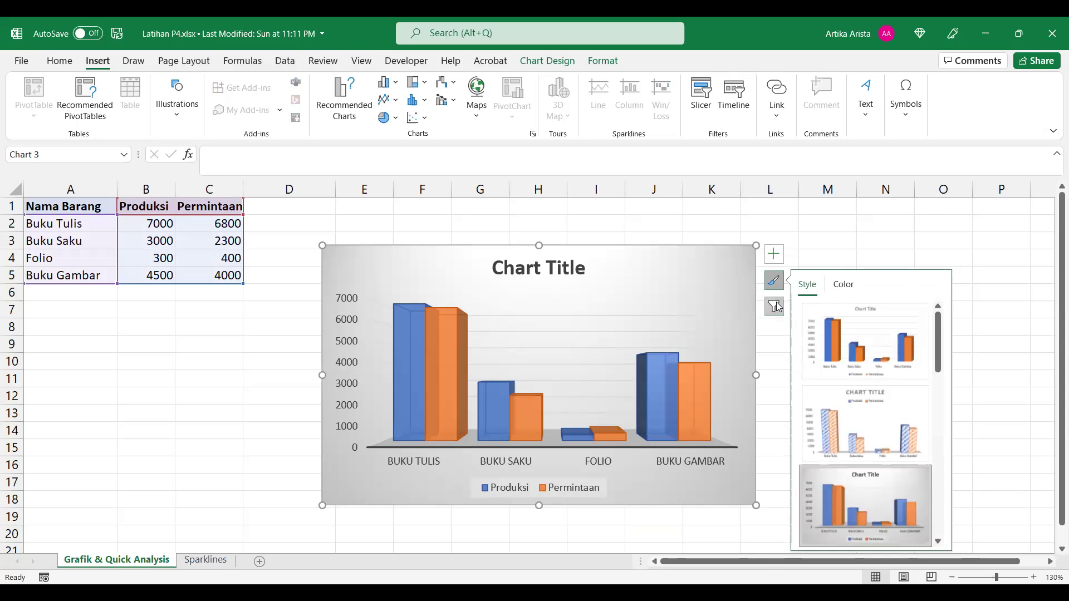
Filter the chart so that only the Produksi series is plotted.
click(777, 307)
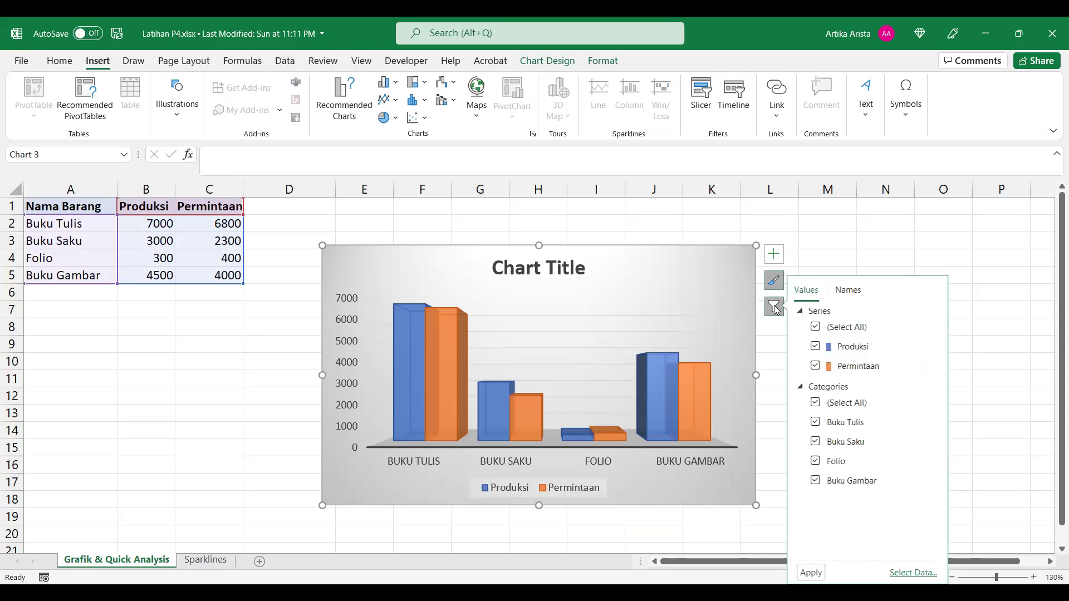
click(818, 327)
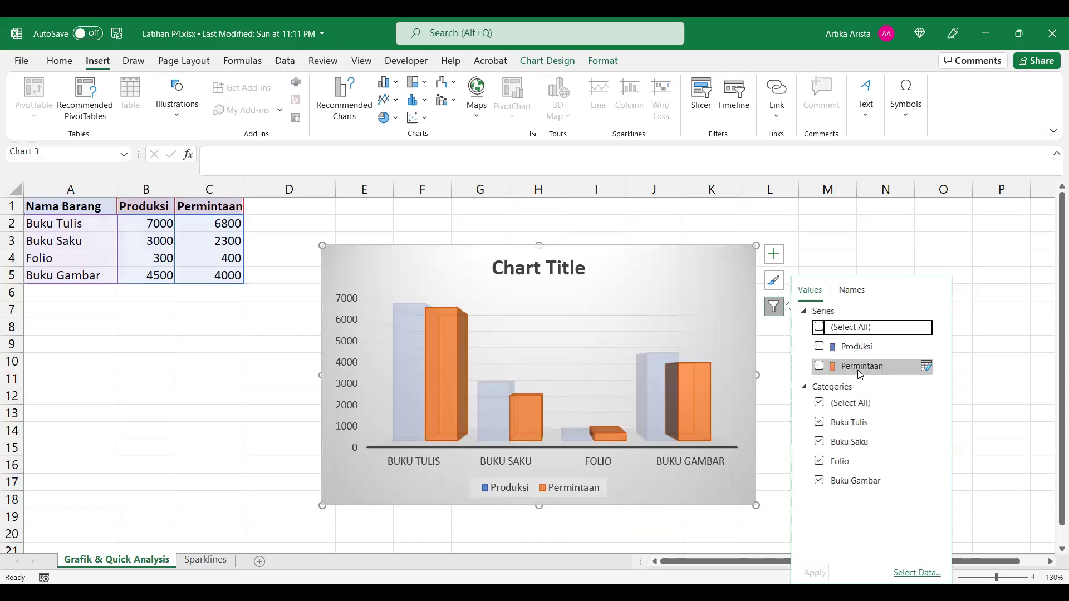
click(820, 347)
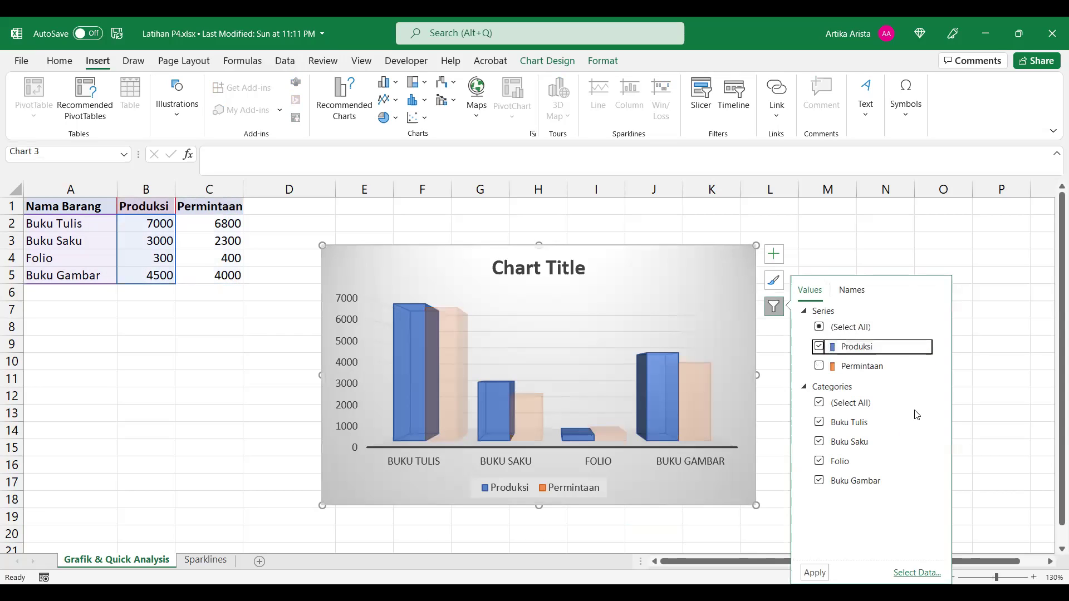
click(822, 575)
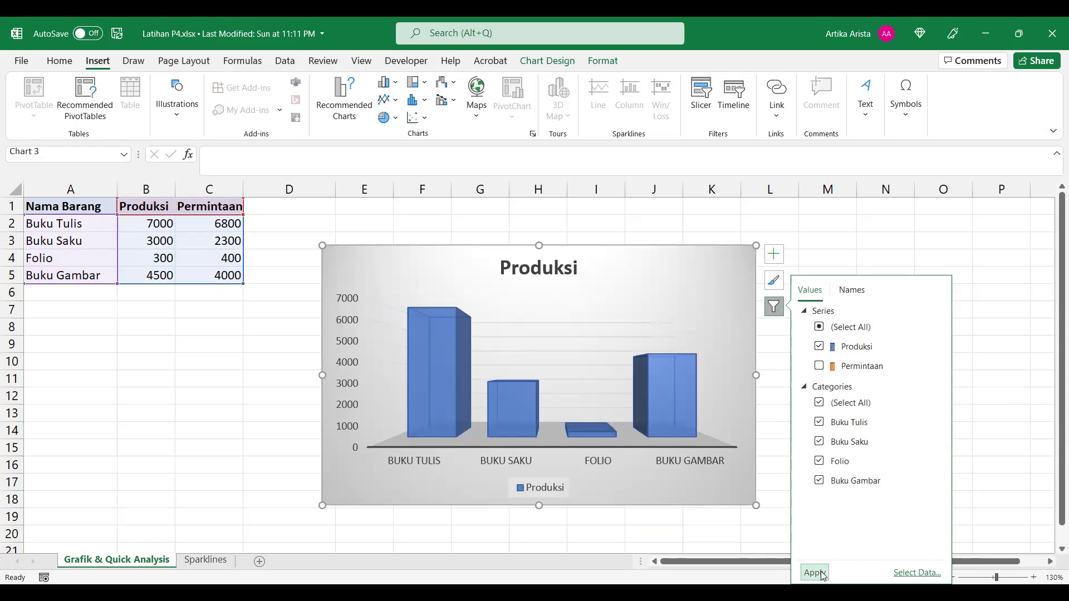
Exclude the Folio and Buku Gambar categories from the chart and close the filter options.
click(820, 461)
click(818, 480)
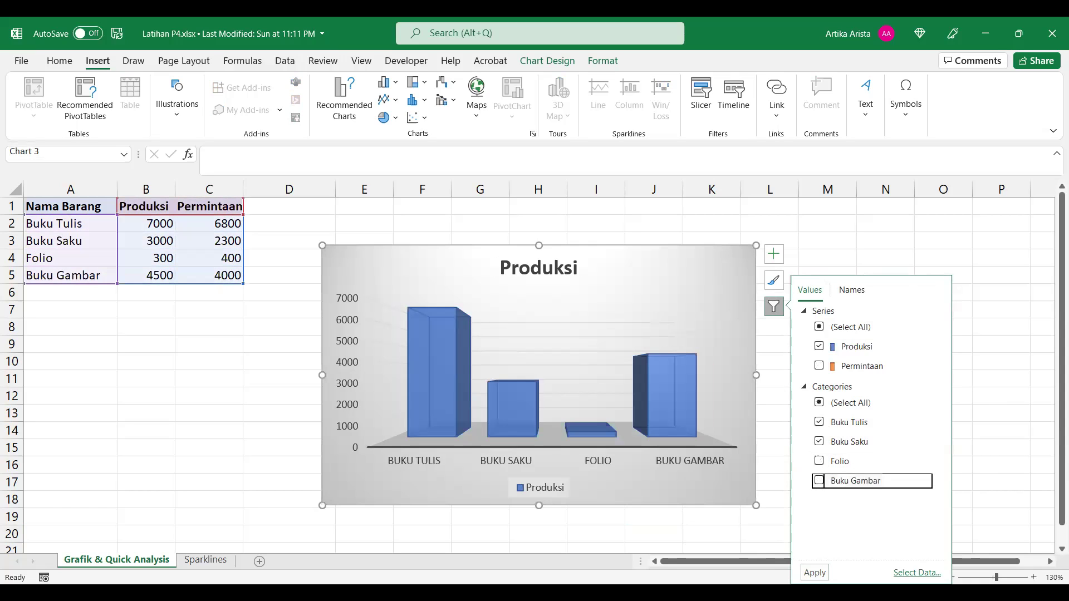
click(814, 573)
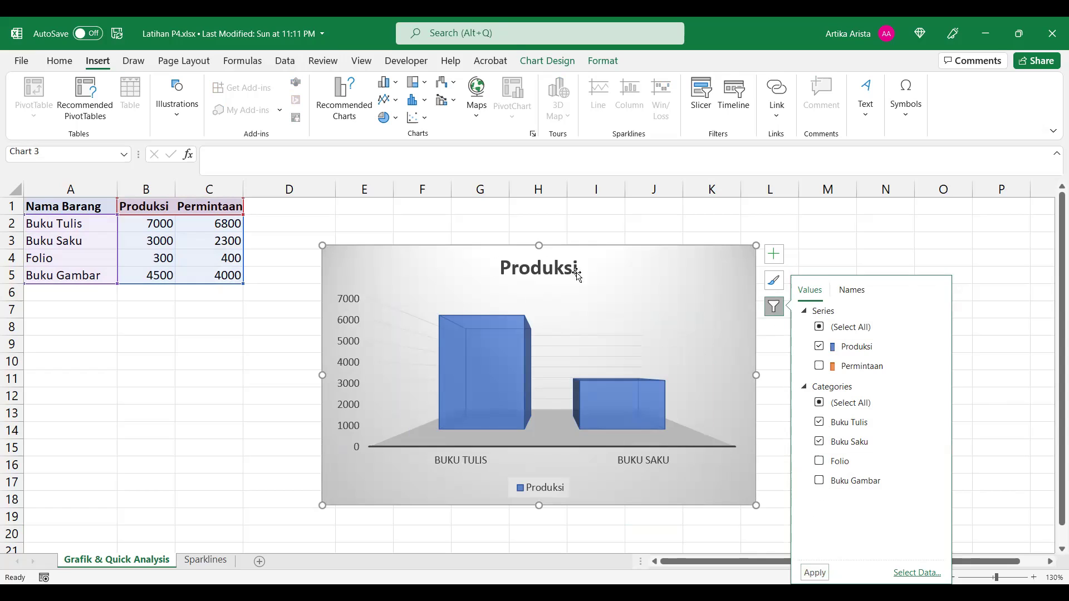
click(463, 268)
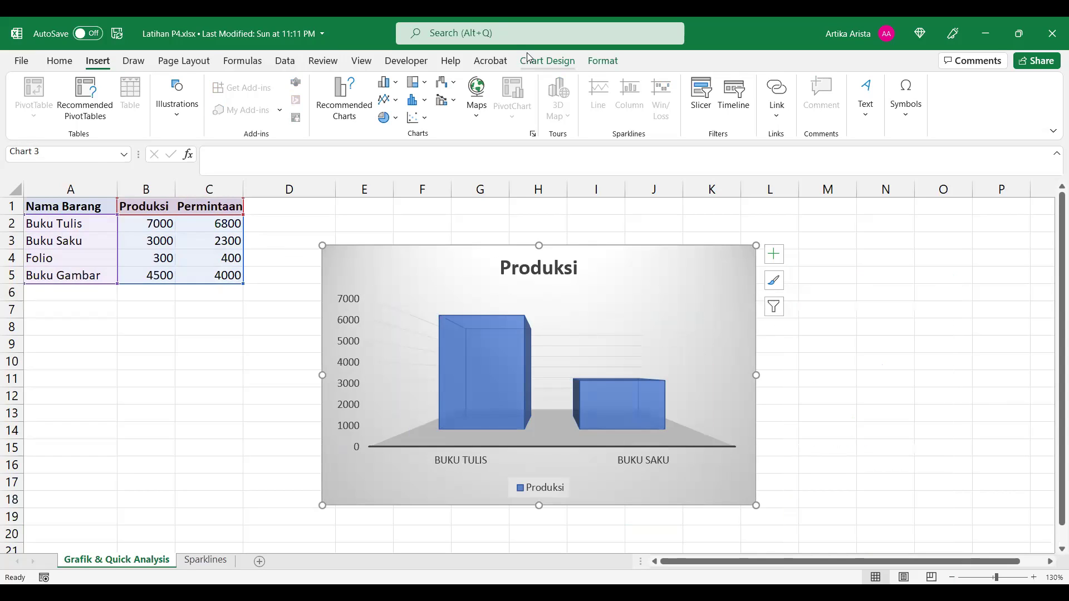
Browse the available chart styles and swap the chart's rows and columns so that the items become the series.
click(554, 61)
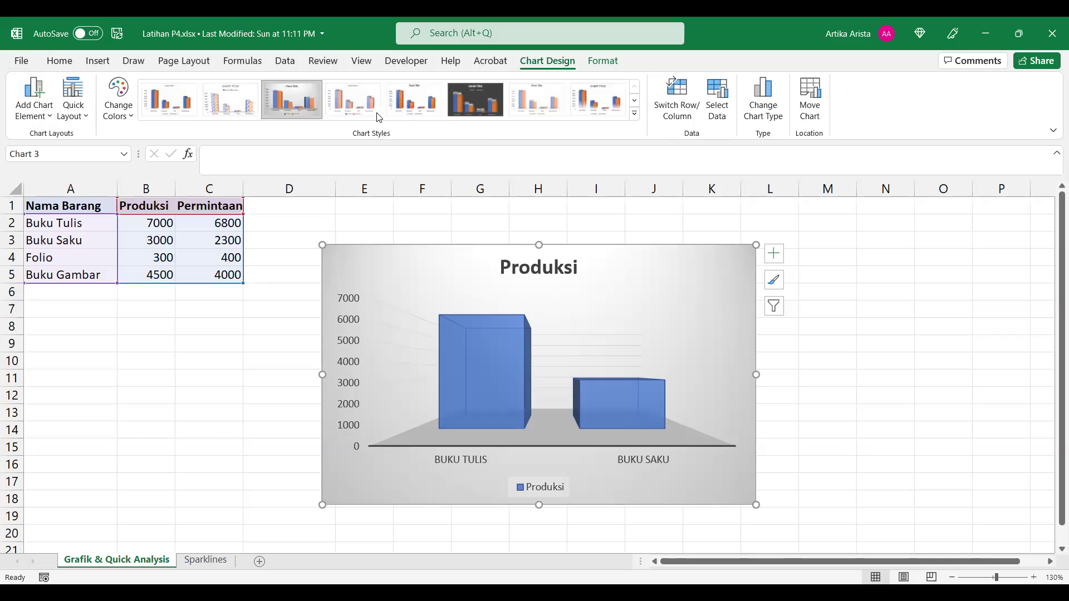
click(633, 115)
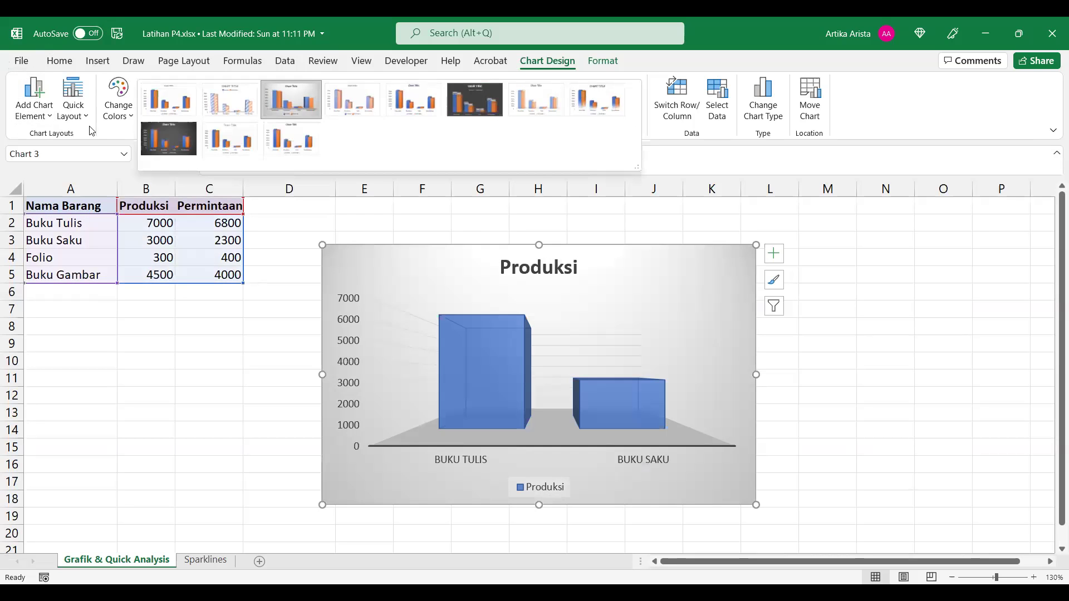
click(680, 106)
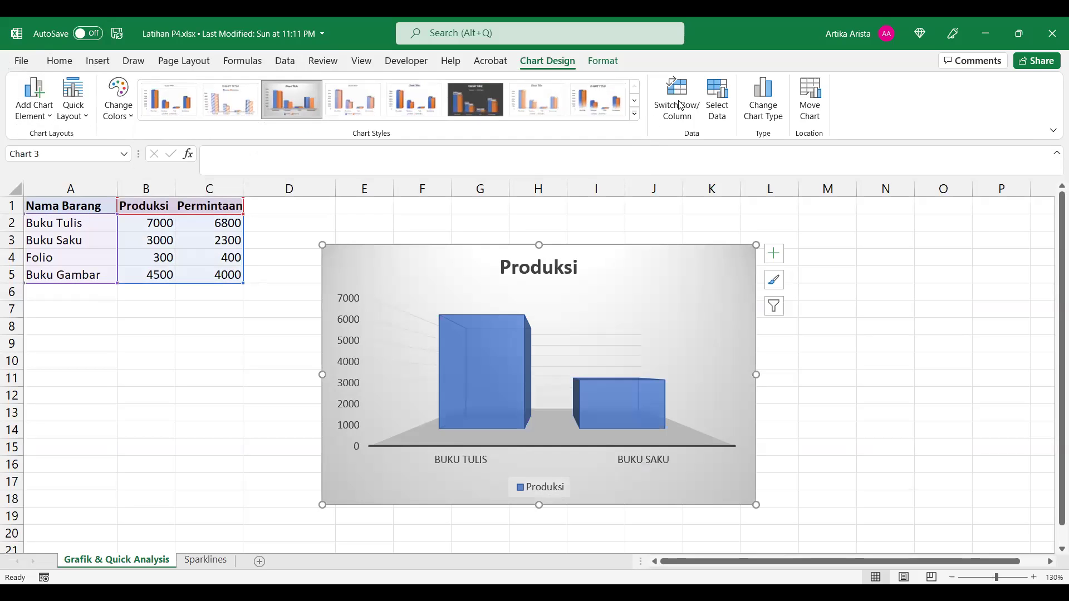
click(680, 106)
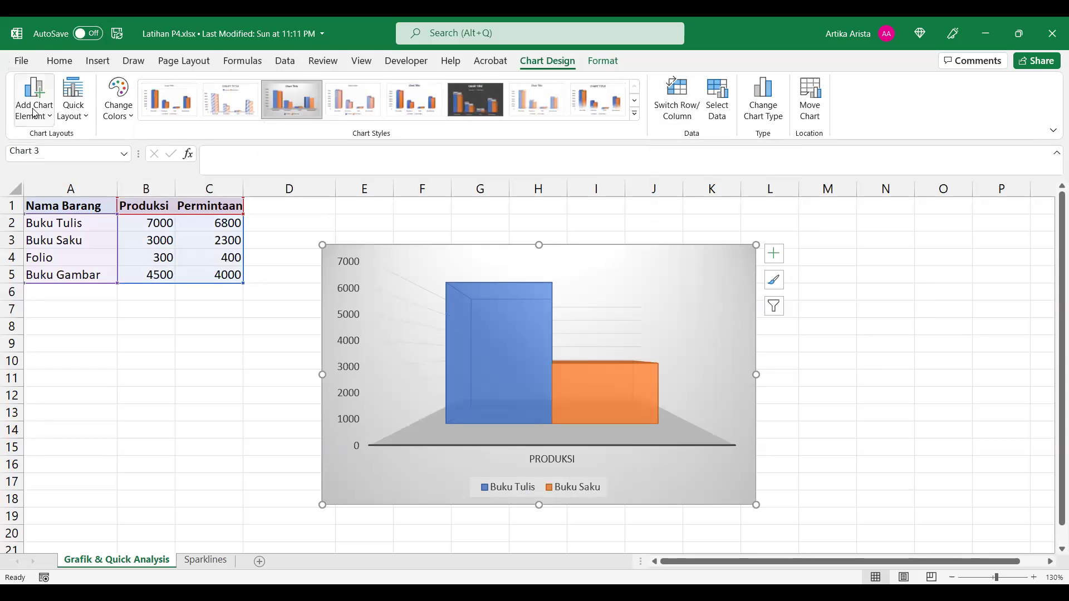
Include the Folio and Buku Gambar series and the Permitaan category in the chart's filter again and apply it.
click(773, 306)
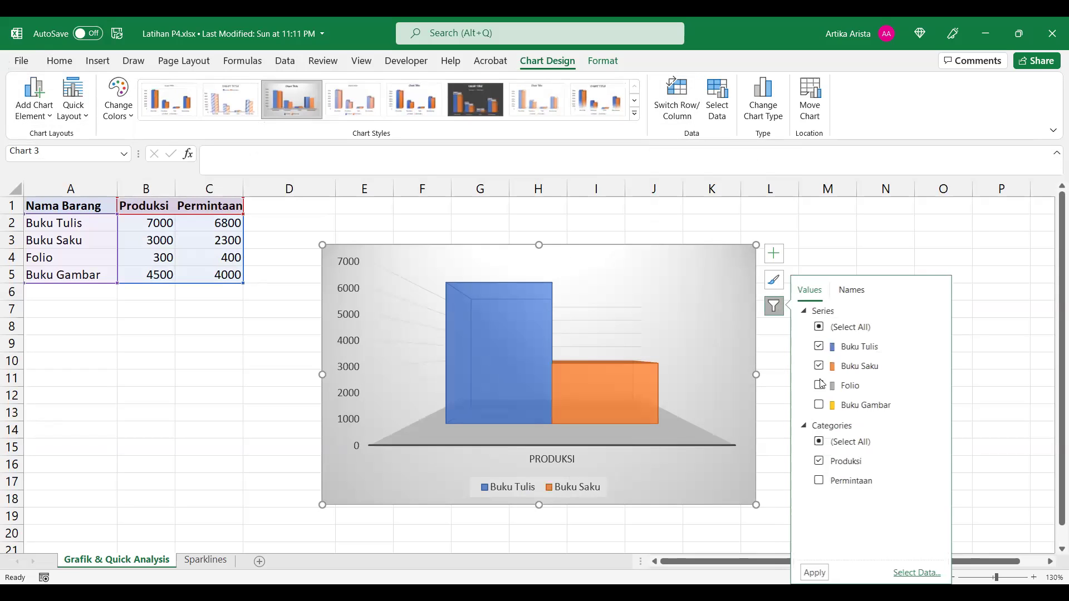
click(818, 404)
click(819, 385)
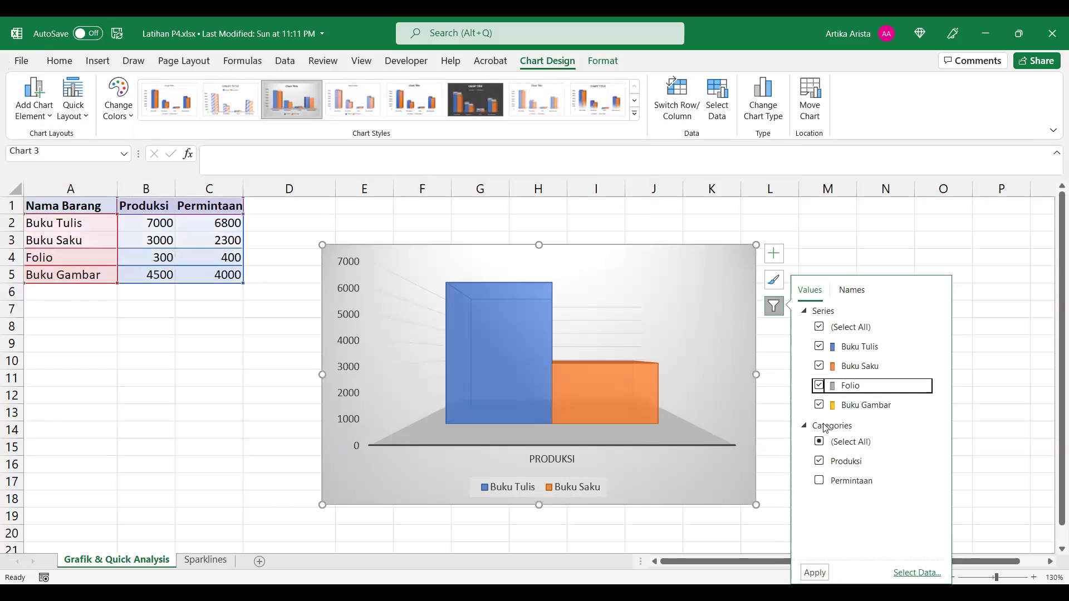
click(819, 481)
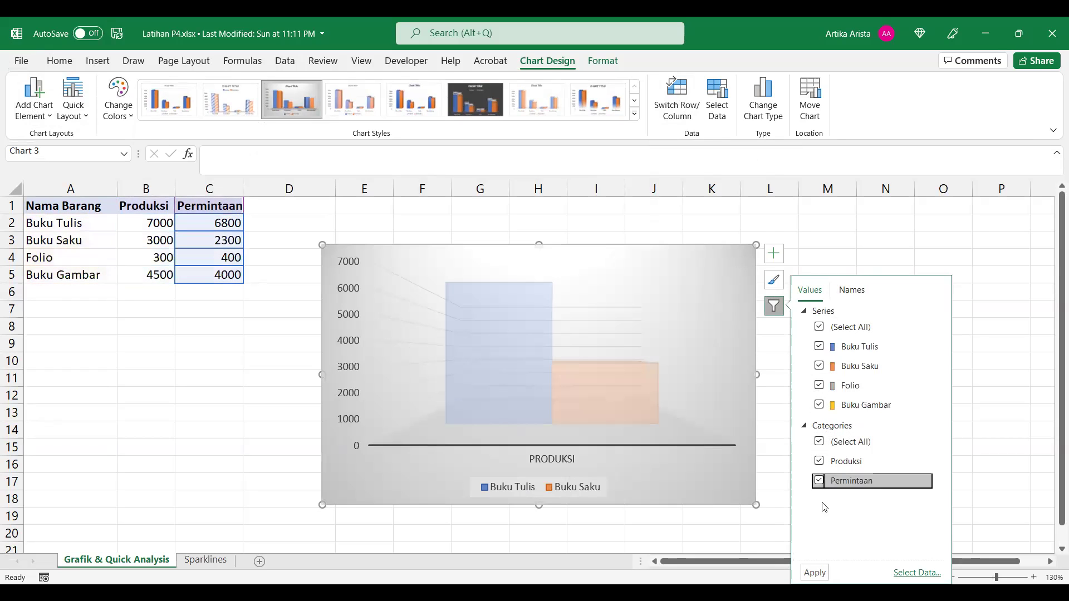
click(814, 572)
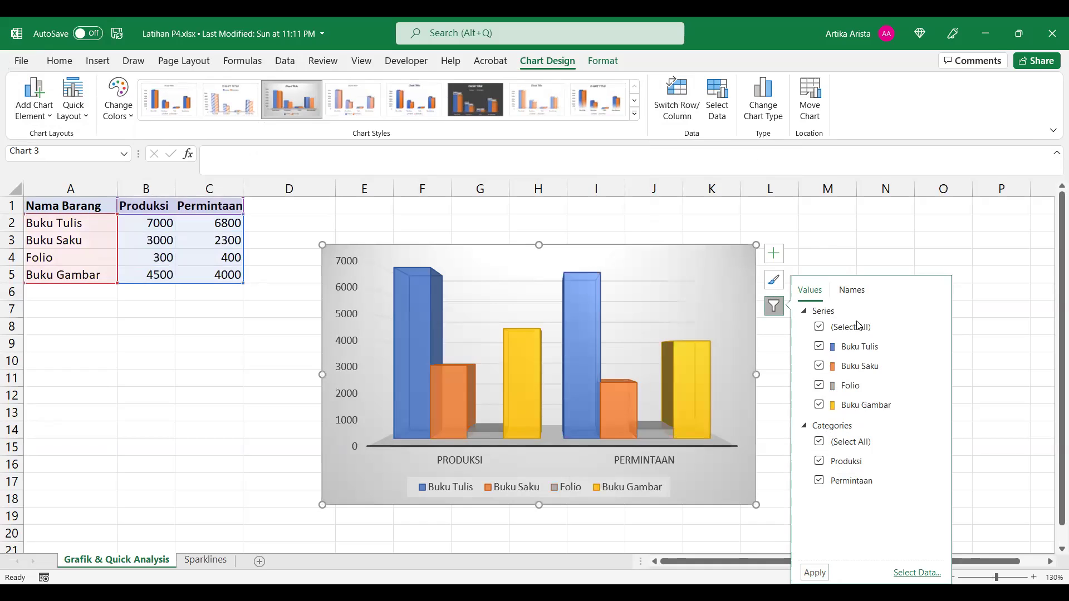
Try swapping the chart's rows and columns back and forth, also in the data source settings, and cancel those settings.
click(677, 108)
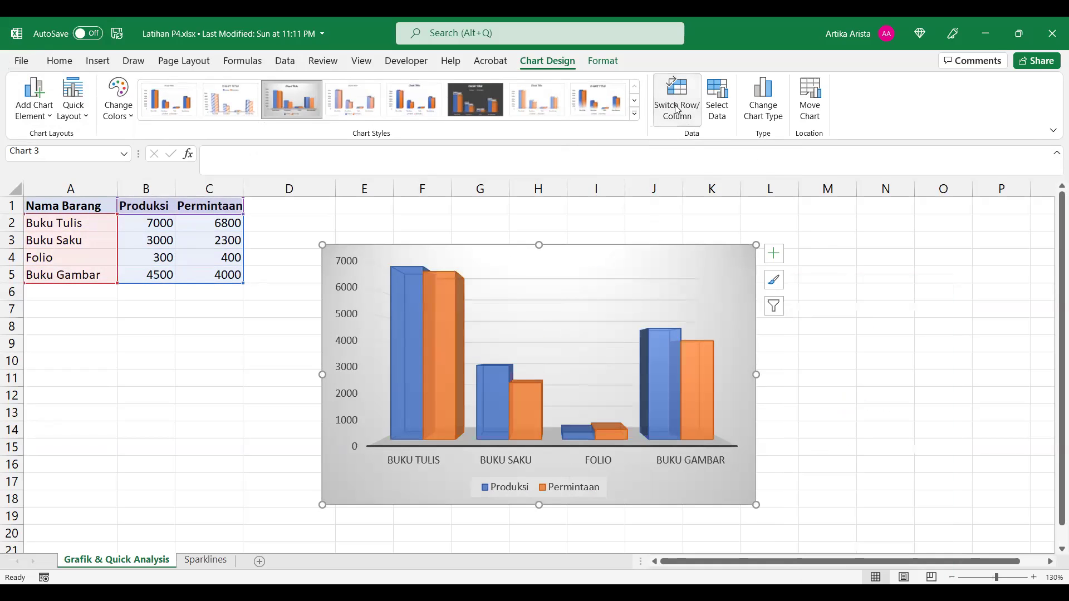
click(678, 109)
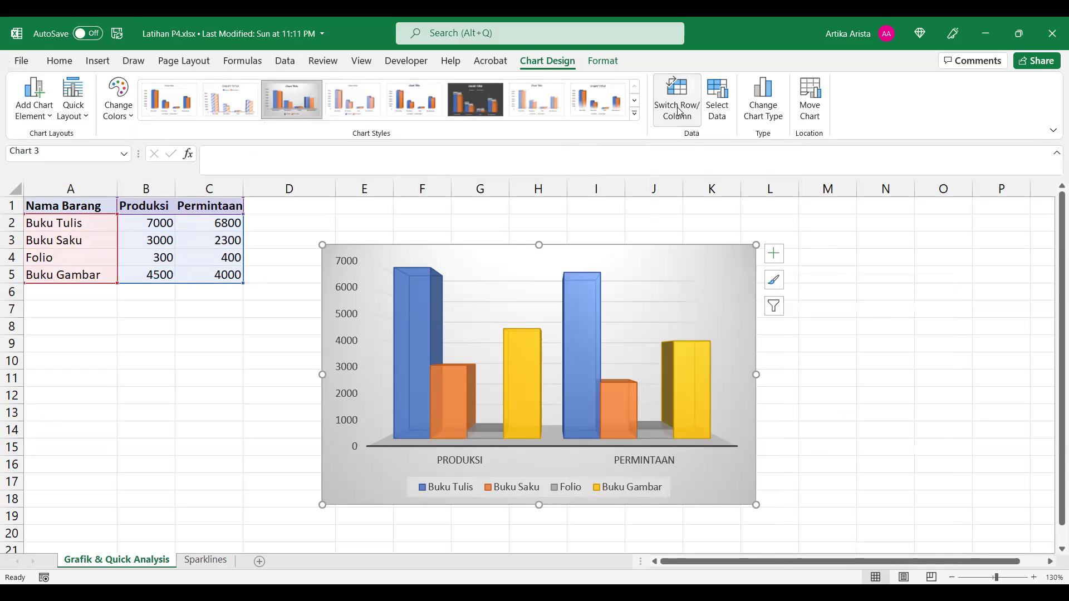
click(717, 103)
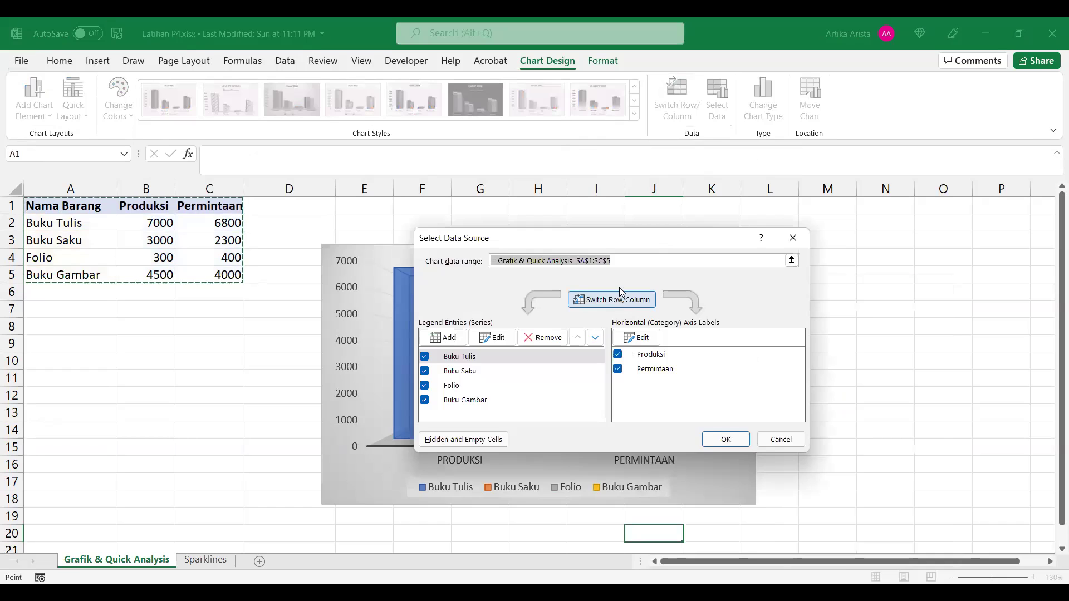
click(619, 301)
click(619, 302)
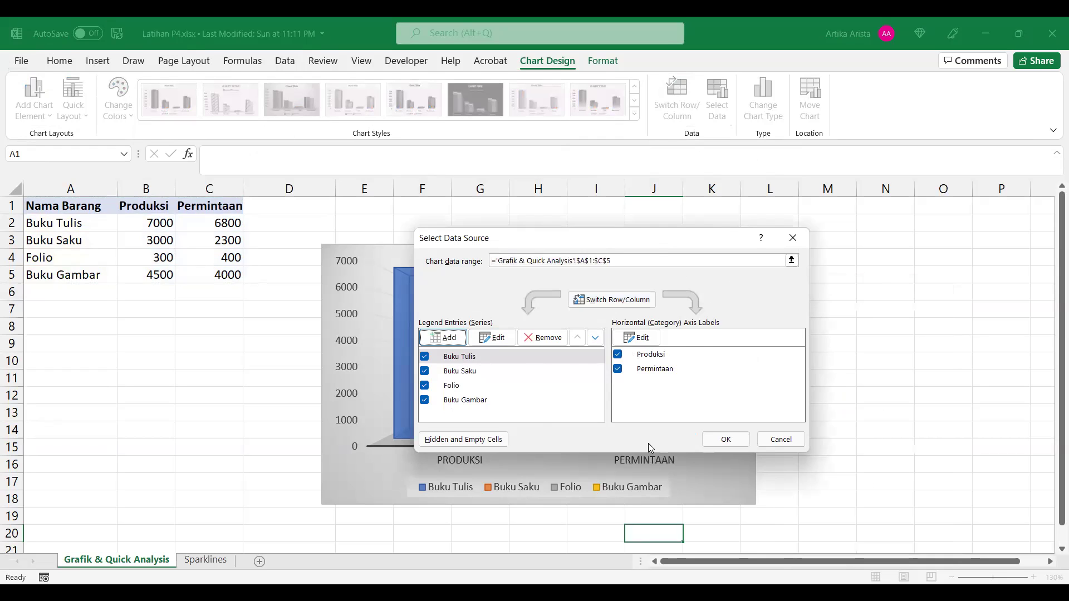
click(795, 440)
Preview the Pie chart type without applying it and look through the chart's color palettes.
click(769, 115)
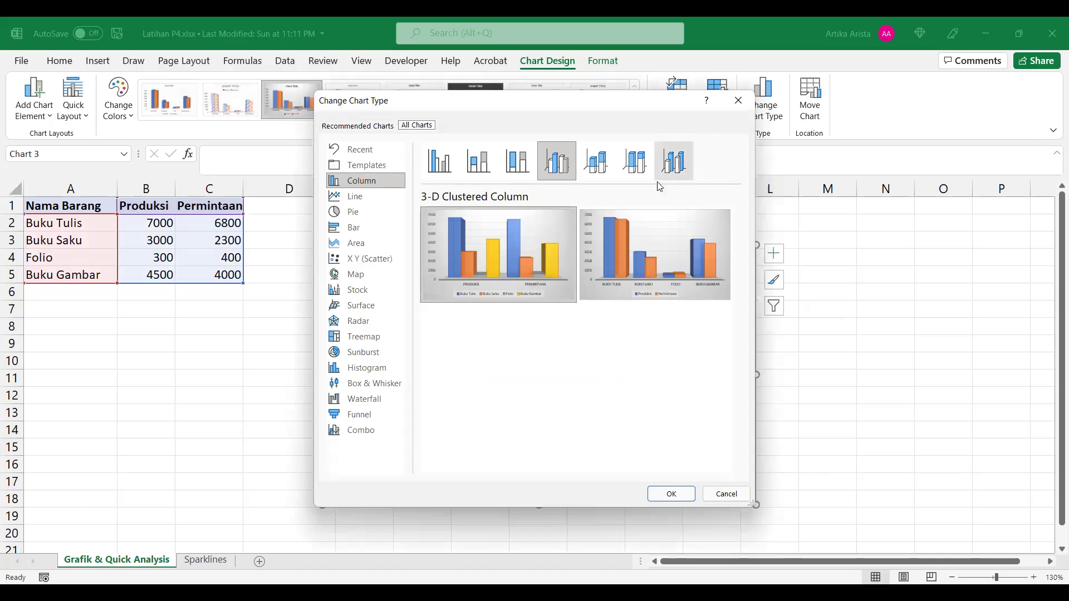
click(368, 212)
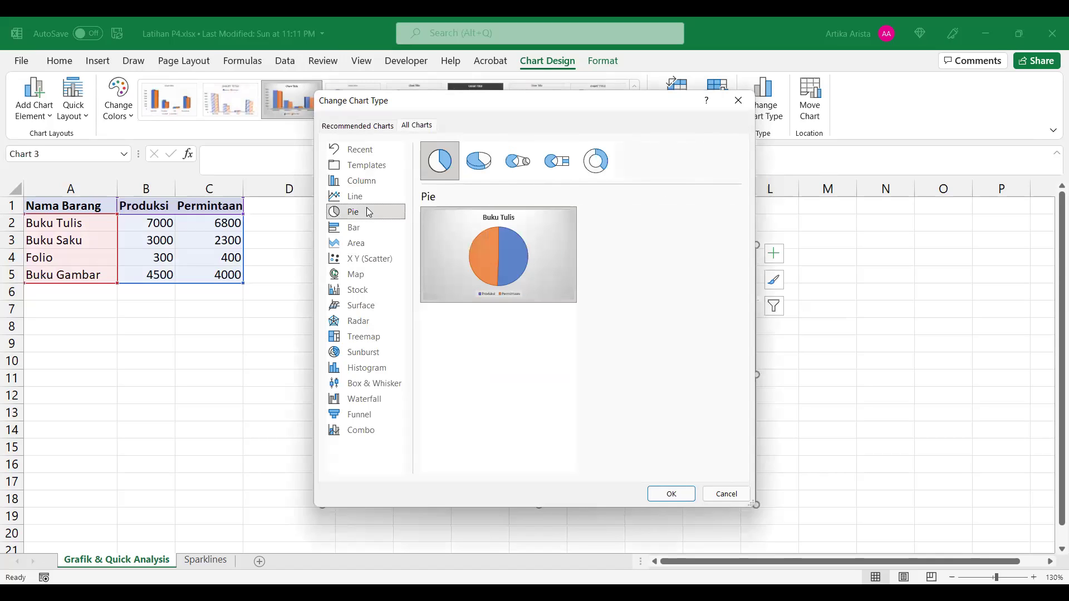
click(739, 108)
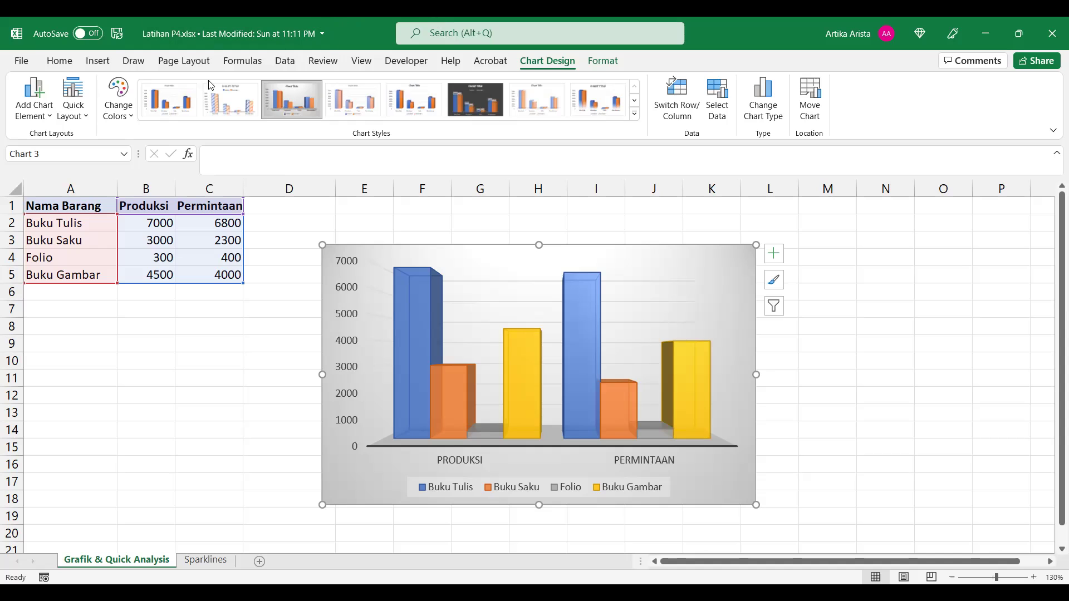
click(130, 112)
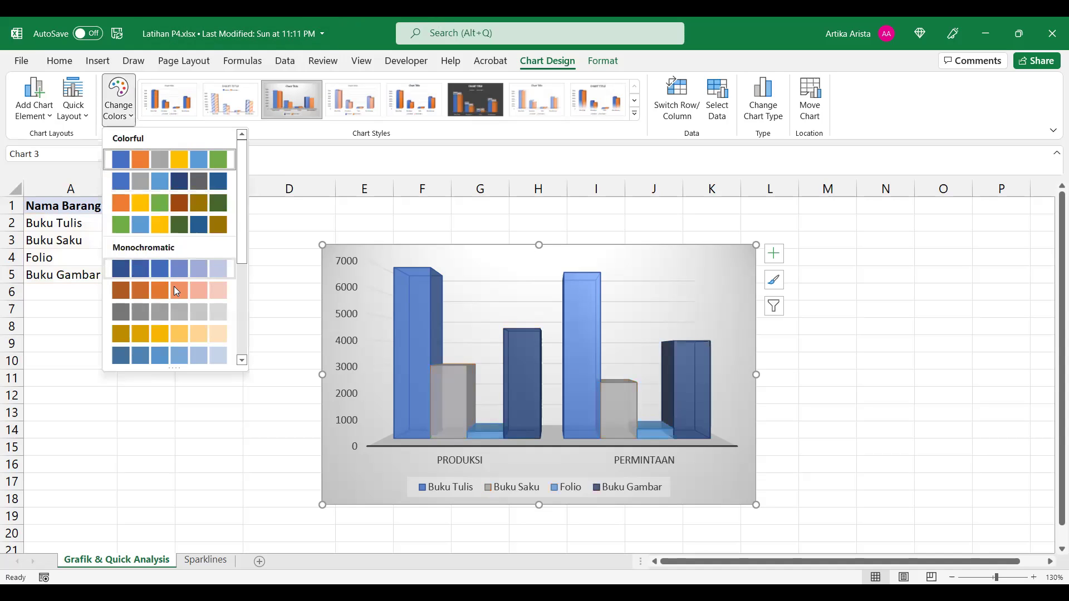
Format the chart area with a solid blue fill.
click(611, 64)
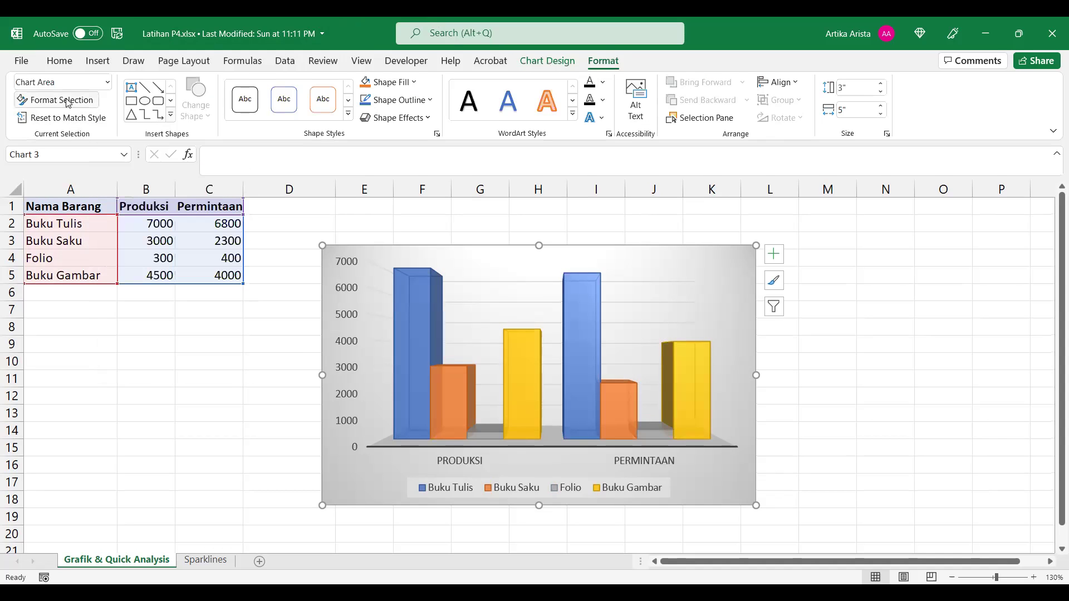
click(69, 103)
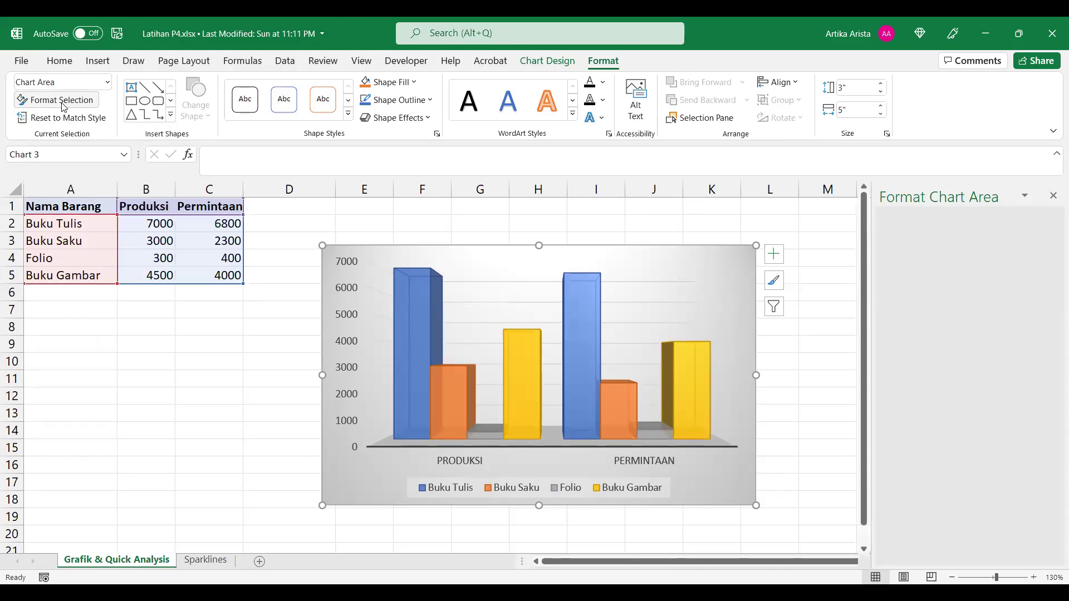
click(896, 274)
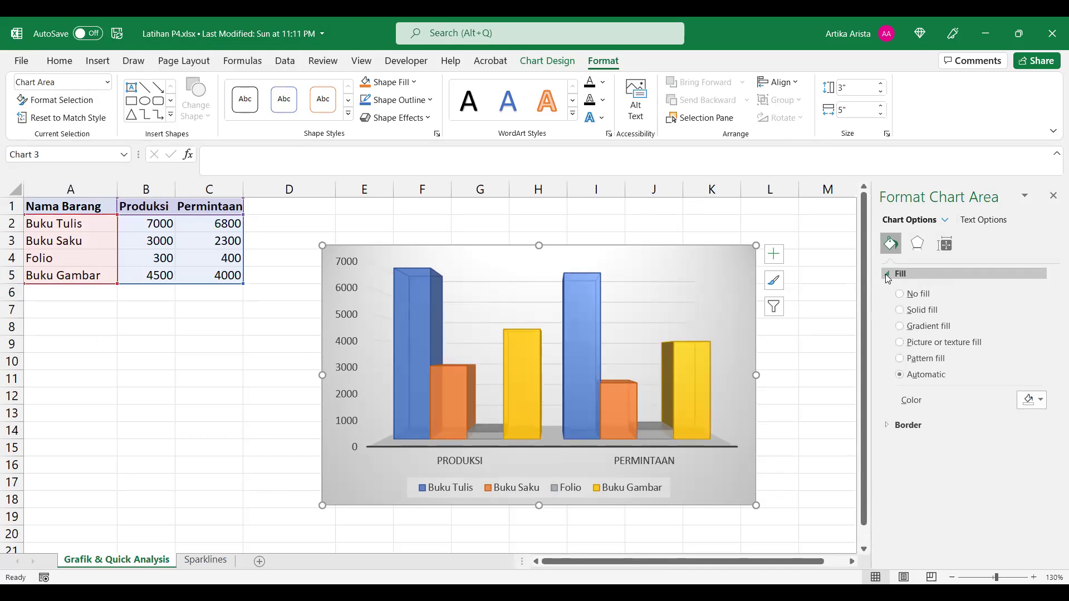
click(920, 310)
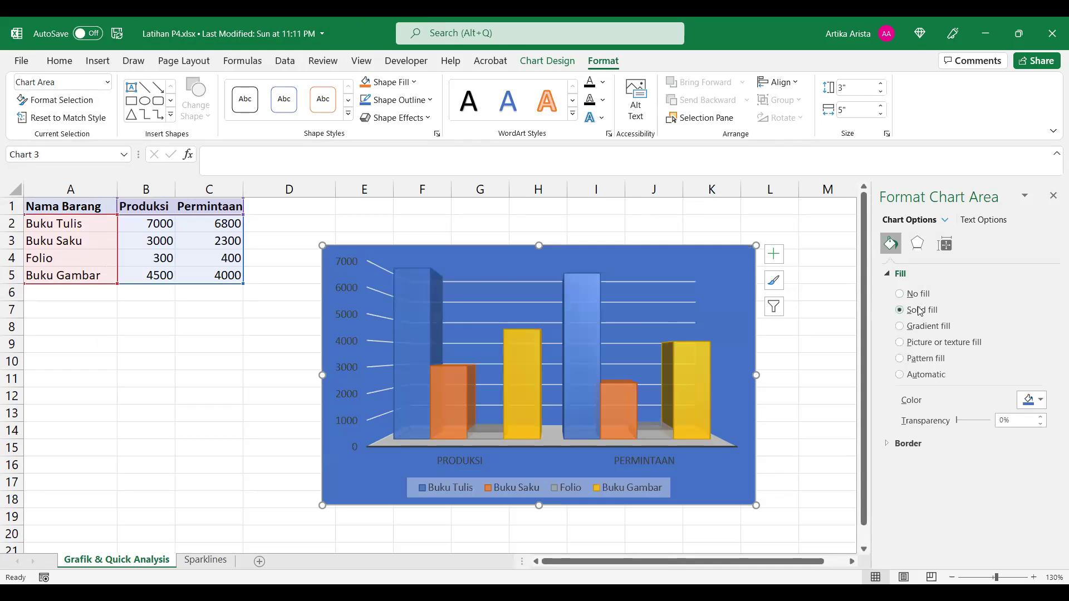
Apply a yellow glow preset of 5 pt with 60% transparency to the chart area.
click(916, 243)
click(887, 326)
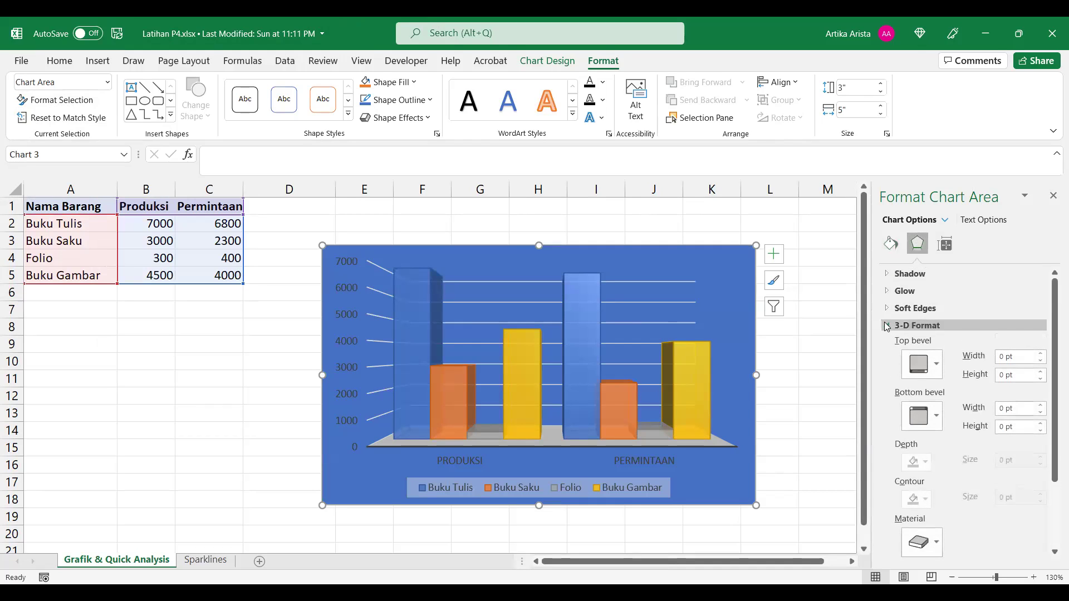
click(886, 291)
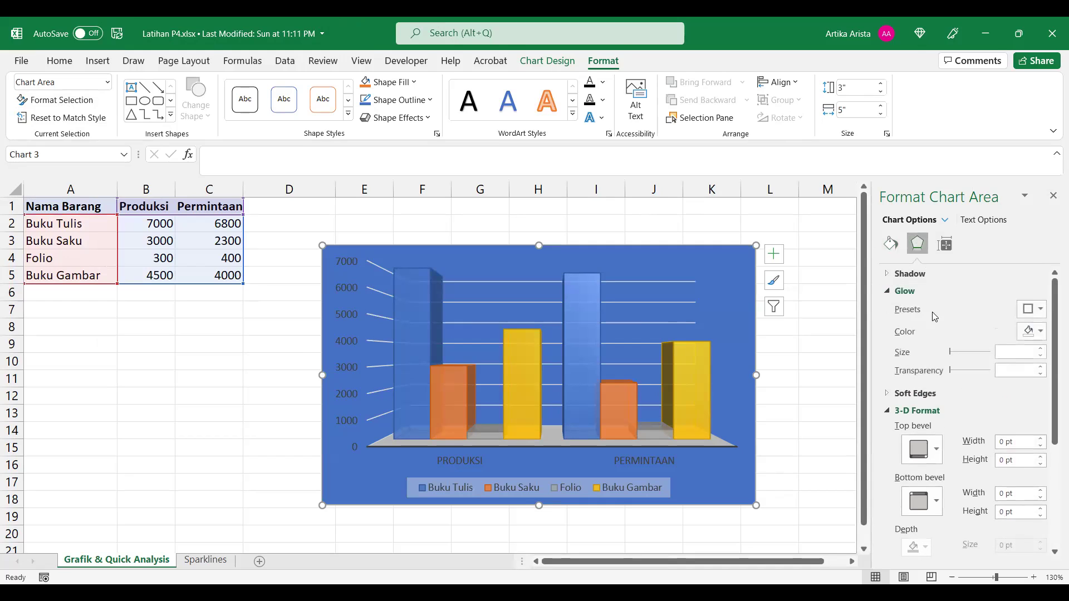
click(1039, 311)
click(969, 425)
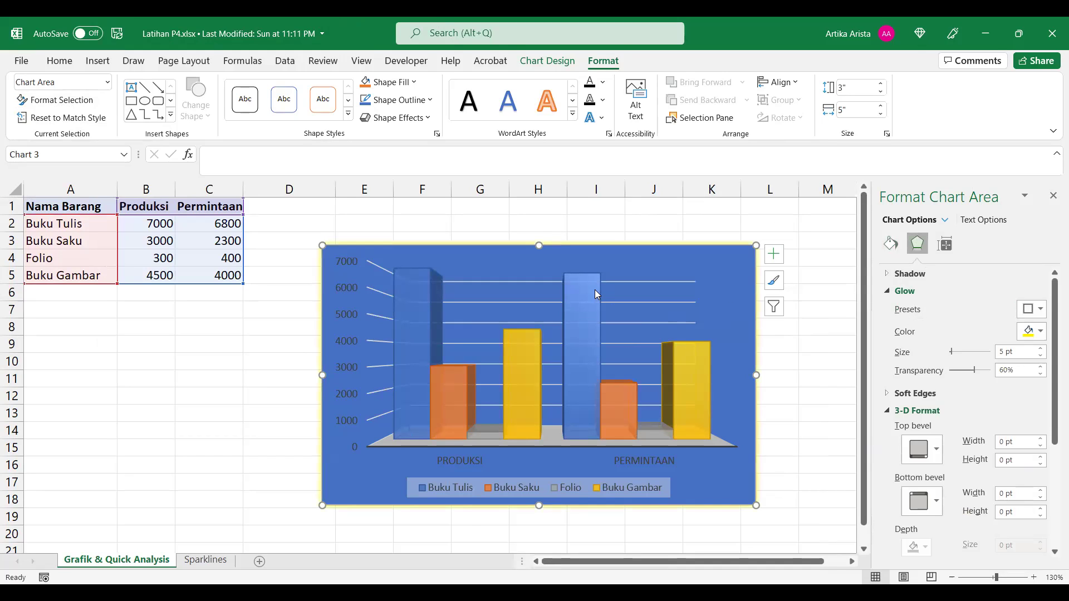
Apply a shadow preset with 50% transparency, 5 pt blur, 315° angle and 4 pt distance to the Buku Gambar series.
click(431, 328)
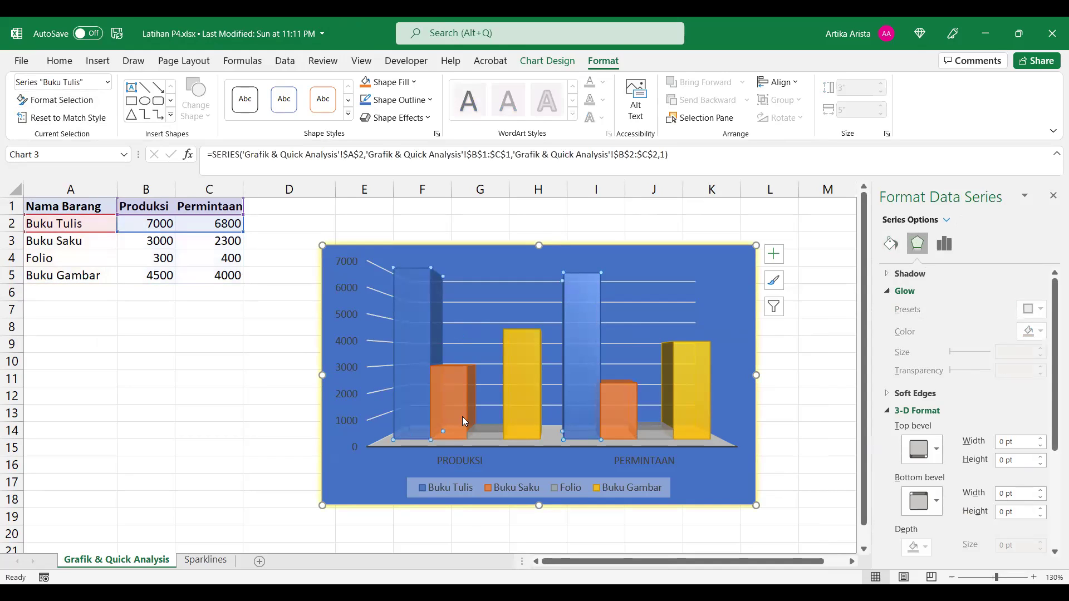
click(585, 357)
click(813, 377)
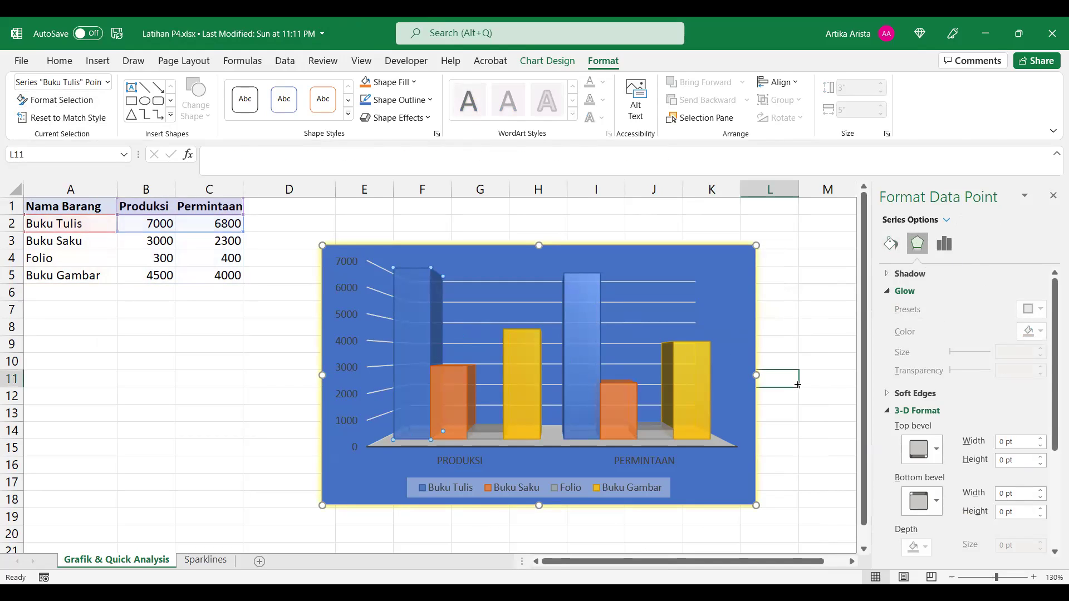
click(492, 391)
click(522, 398)
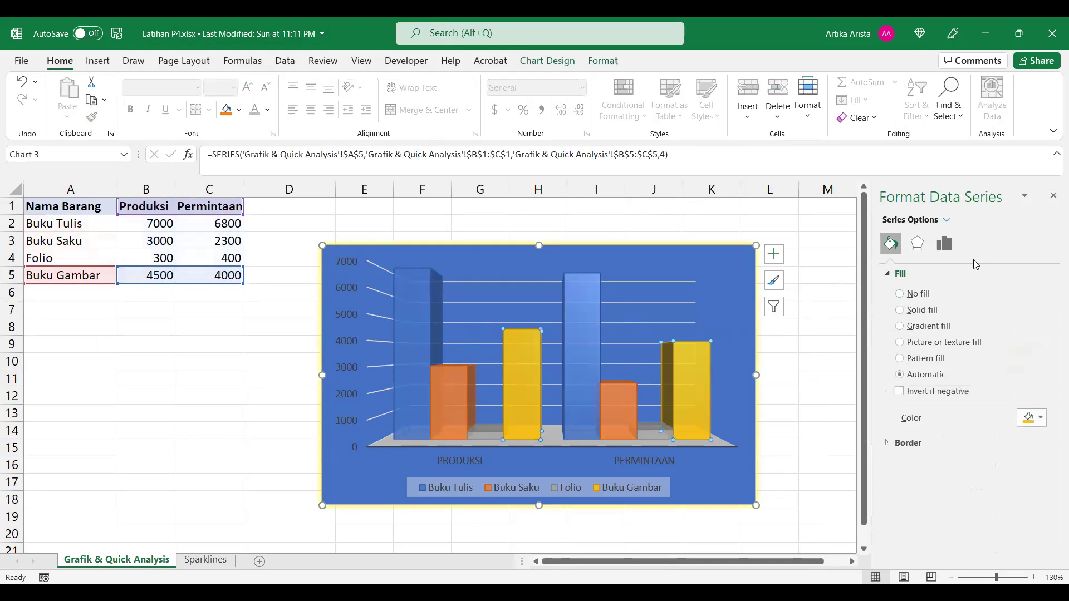
click(918, 246)
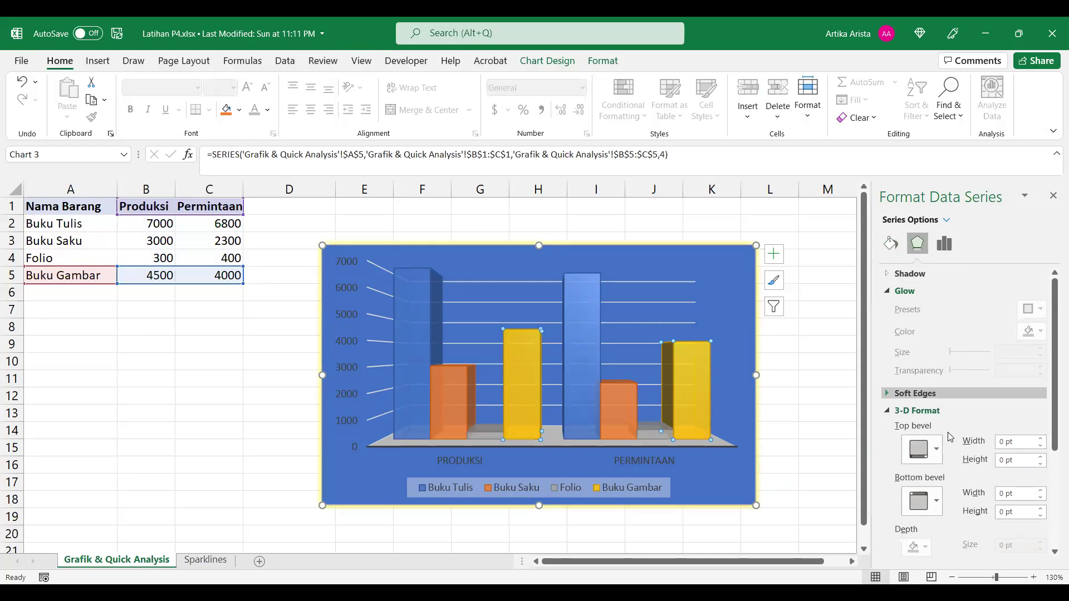
click(907, 274)
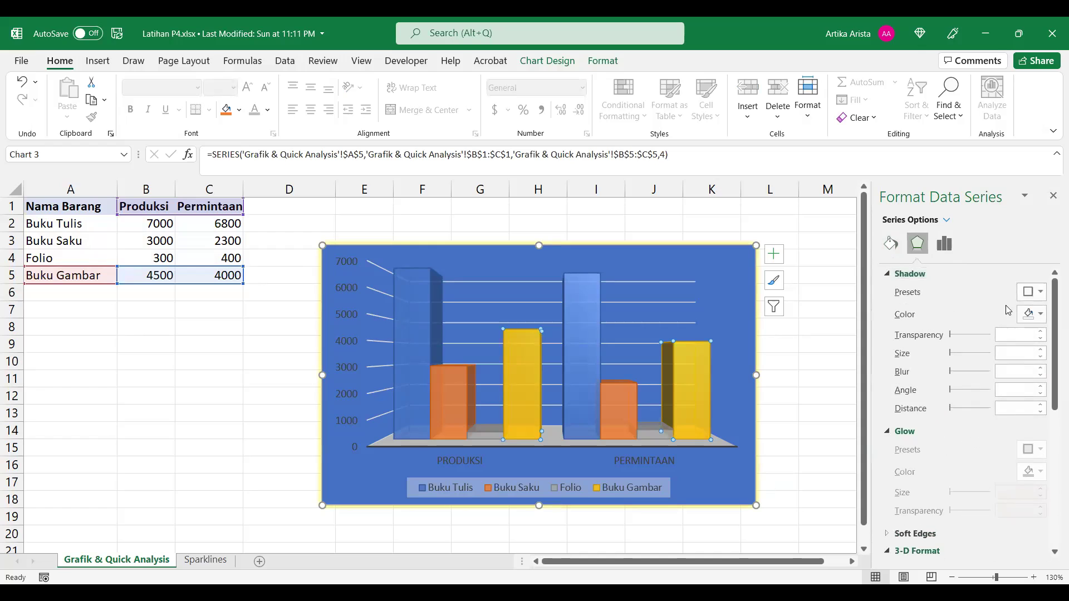
click(1032, 293)
click(1037, 552)
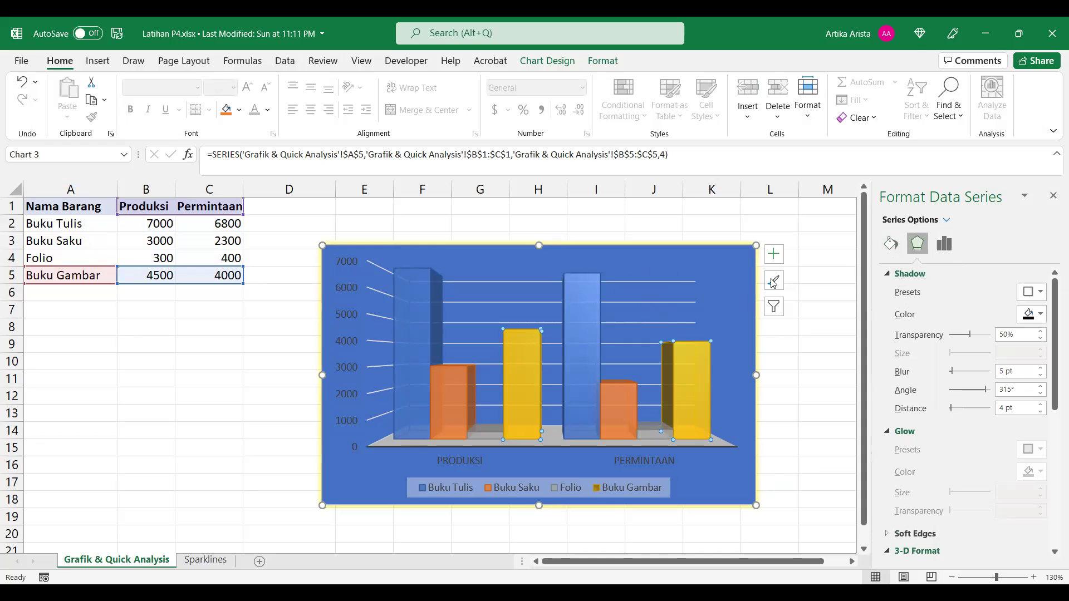
Undo the shadow, glow, fill, row/column, filter and style changes back to the default 3-D column chart.
click(23, 84)
click(23, 84)
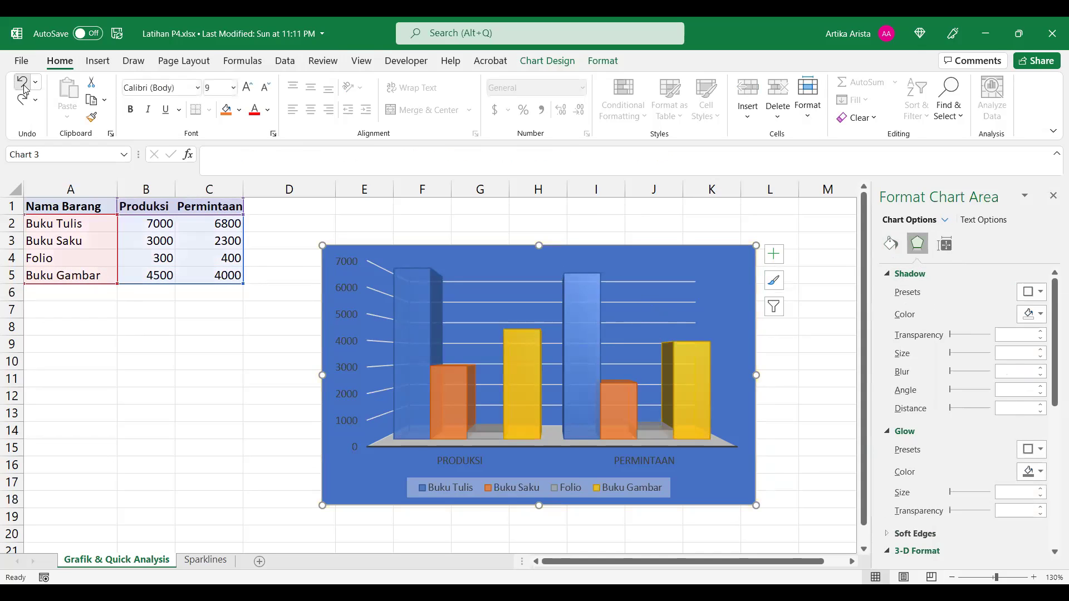
click(23, 85)
click(22, 84)
click(23, 84)
click(22, 84)
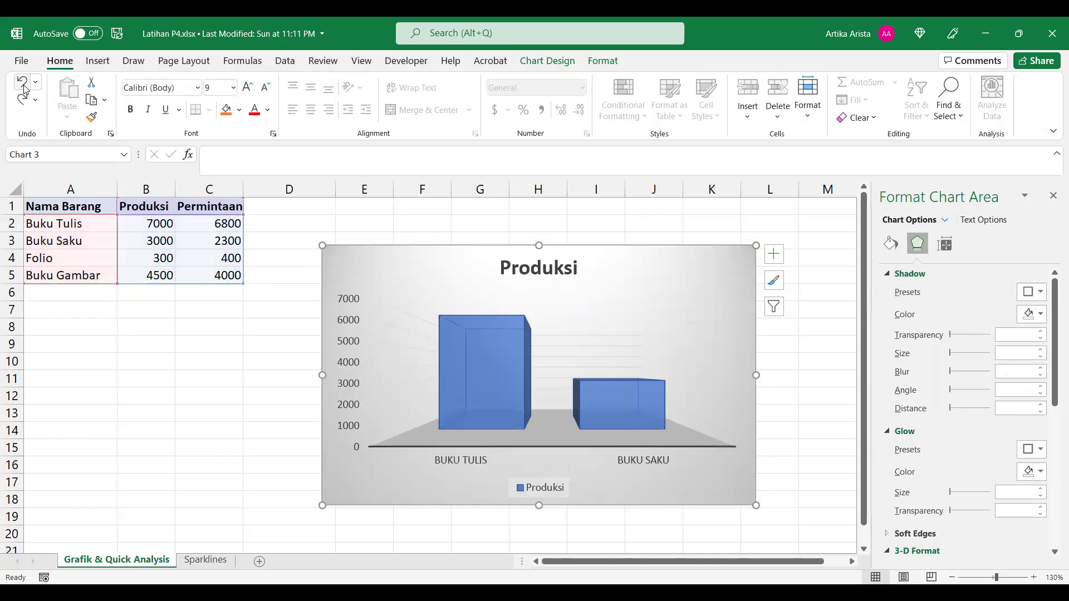
click(23, 84)
click(23, 85)
click(23, 85)
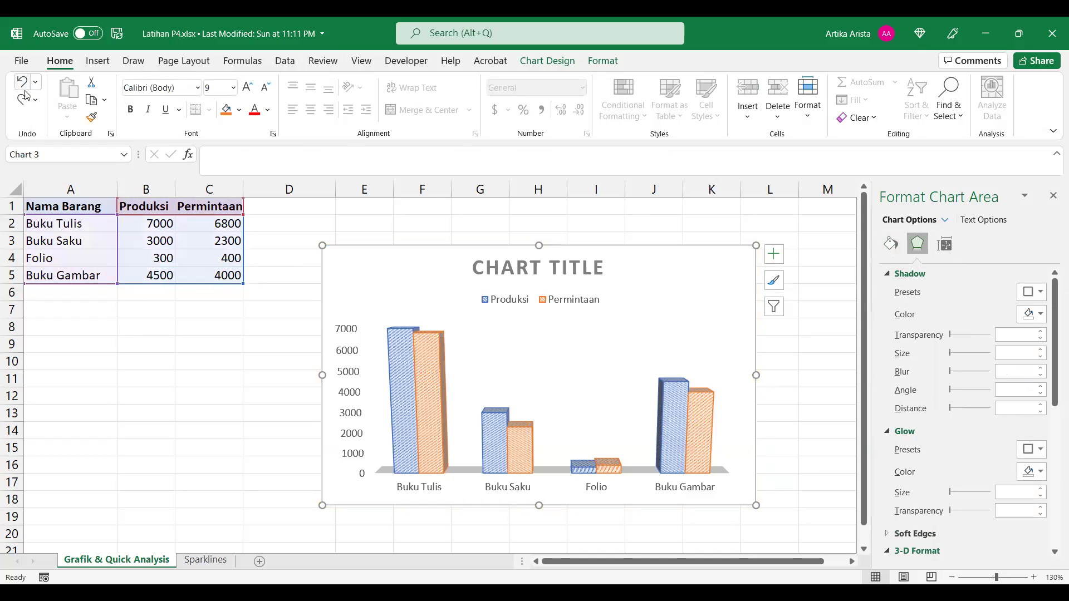
click(23, 84)
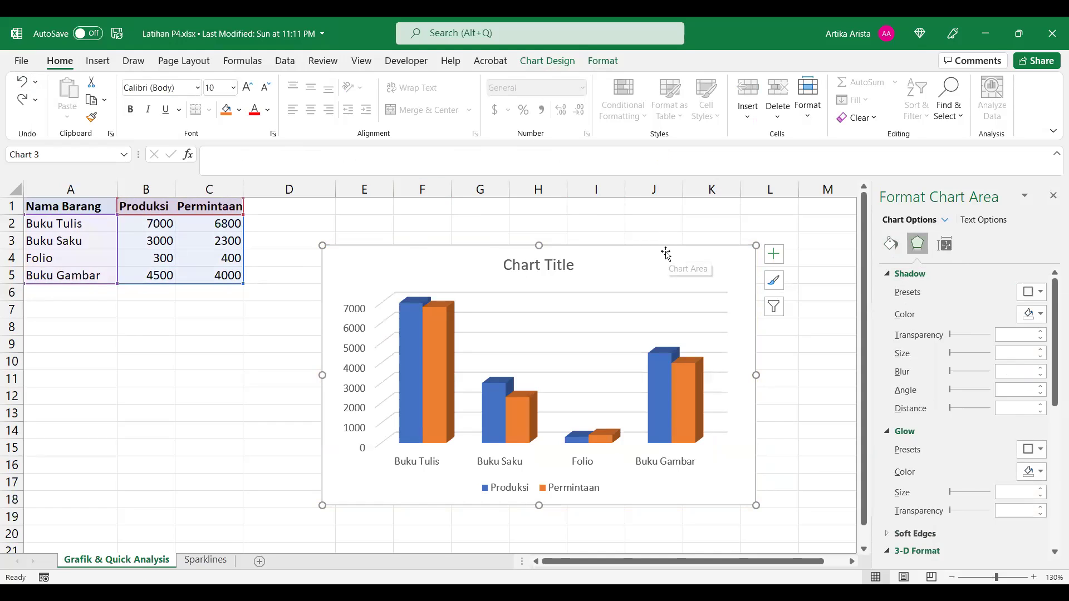
Delete the chart and select the data table in A1:C5.
key(Delete)
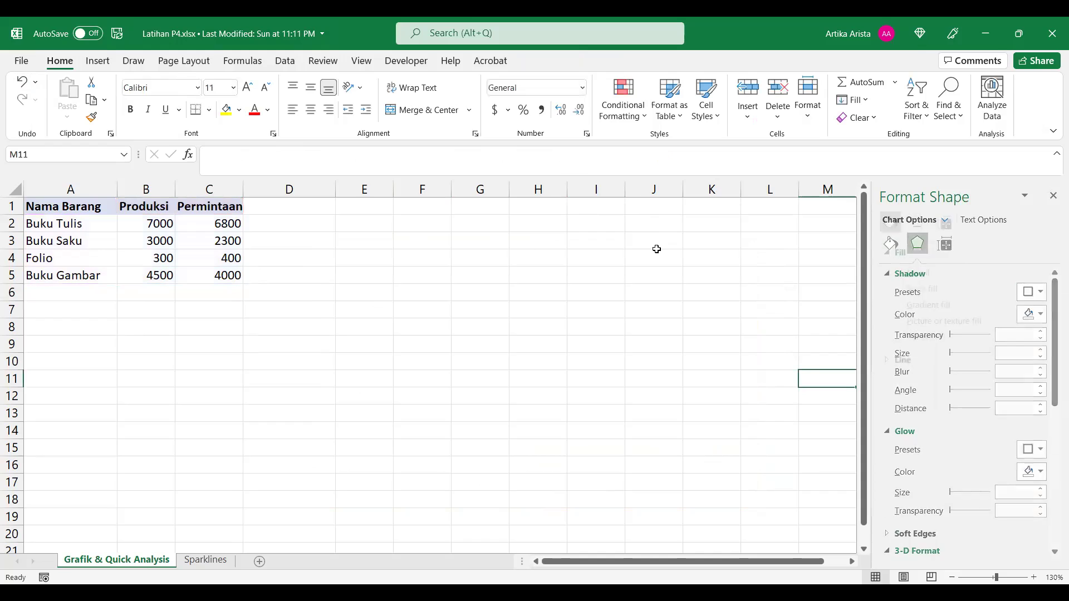
drag(67, 206, 228, 275)
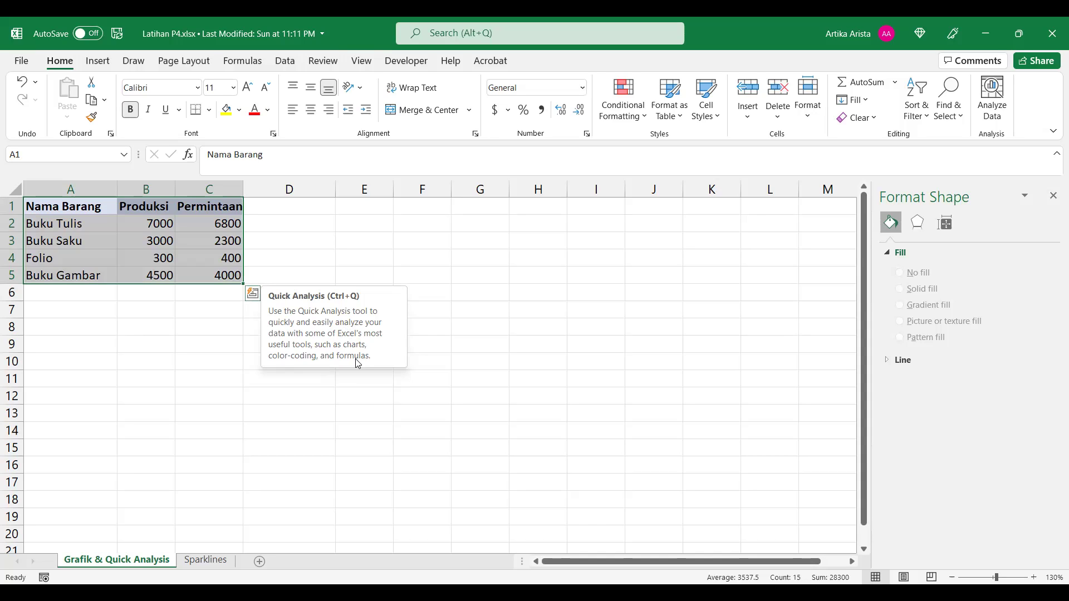
Preview the Formatting, Charts, Totals, Tables and Sparklines options of Quick Analysis for A1:C5 without applying any.
click(253, 293)
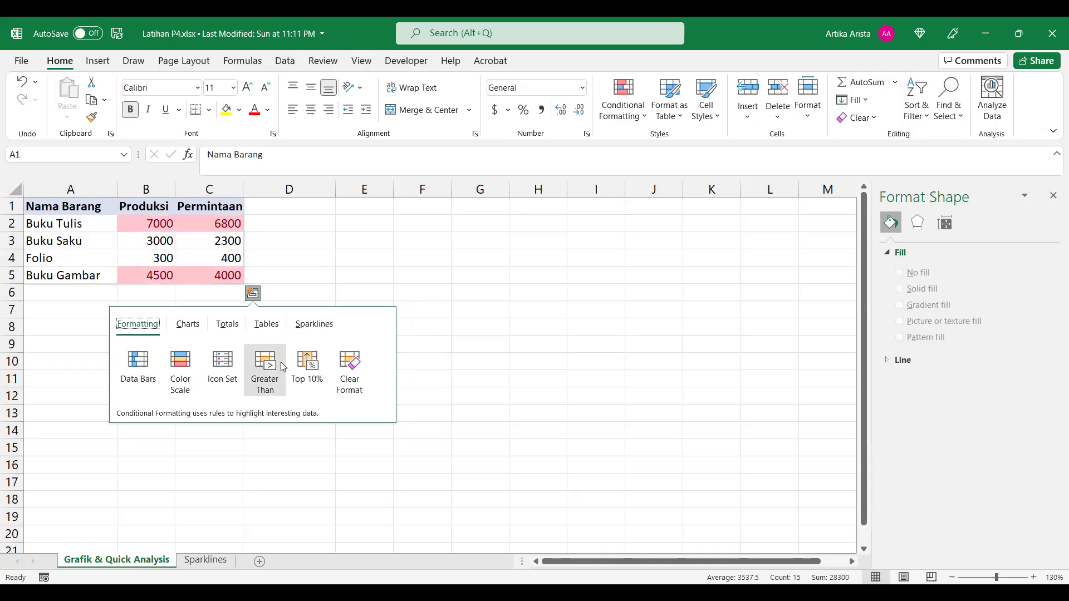
click(193, 327)
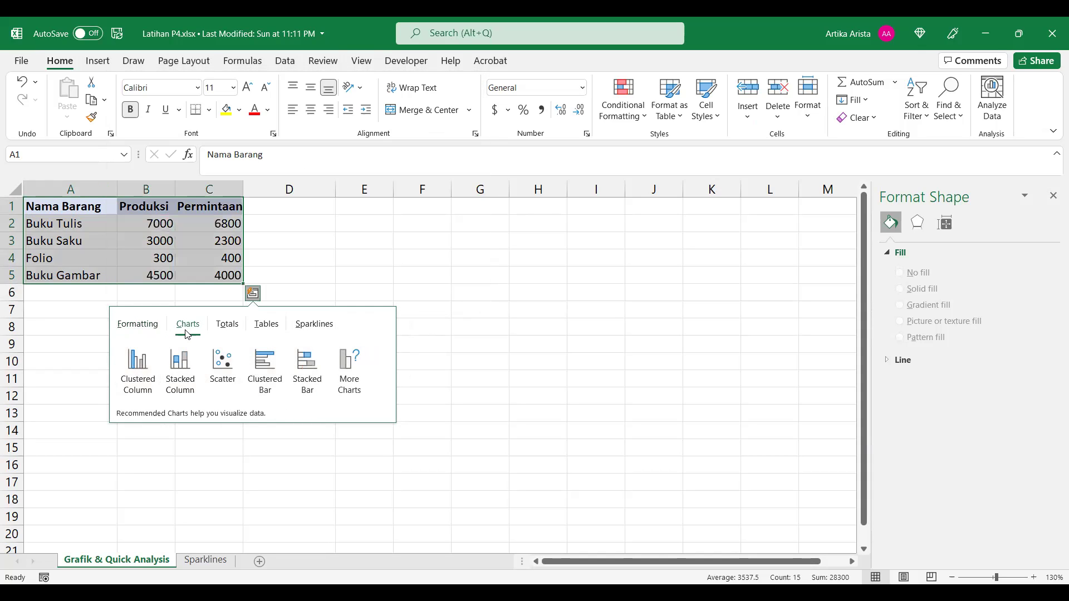
click(236, 325)
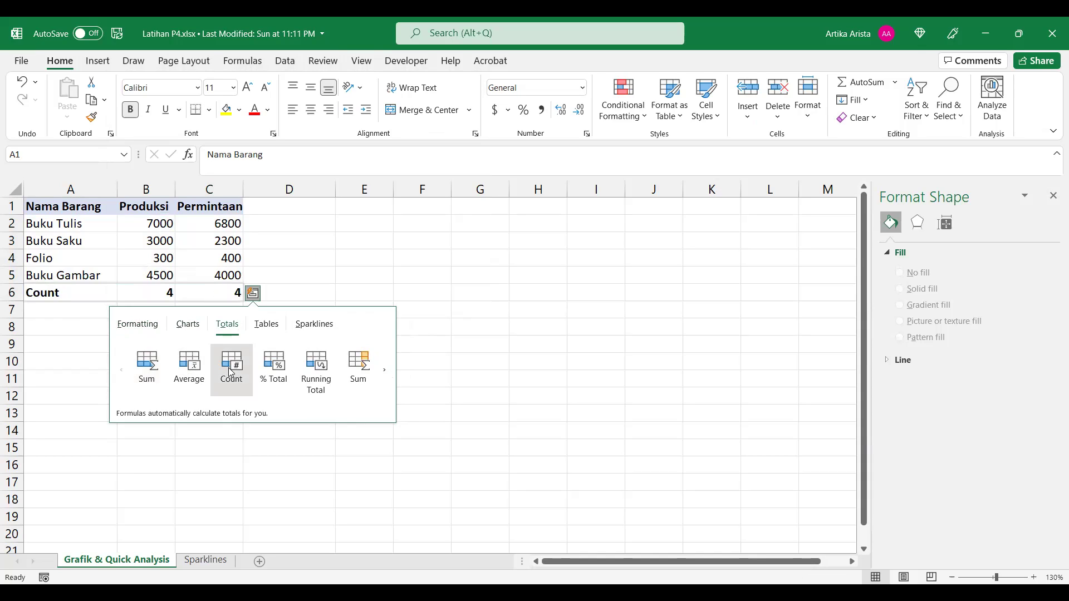
click(265, 324)
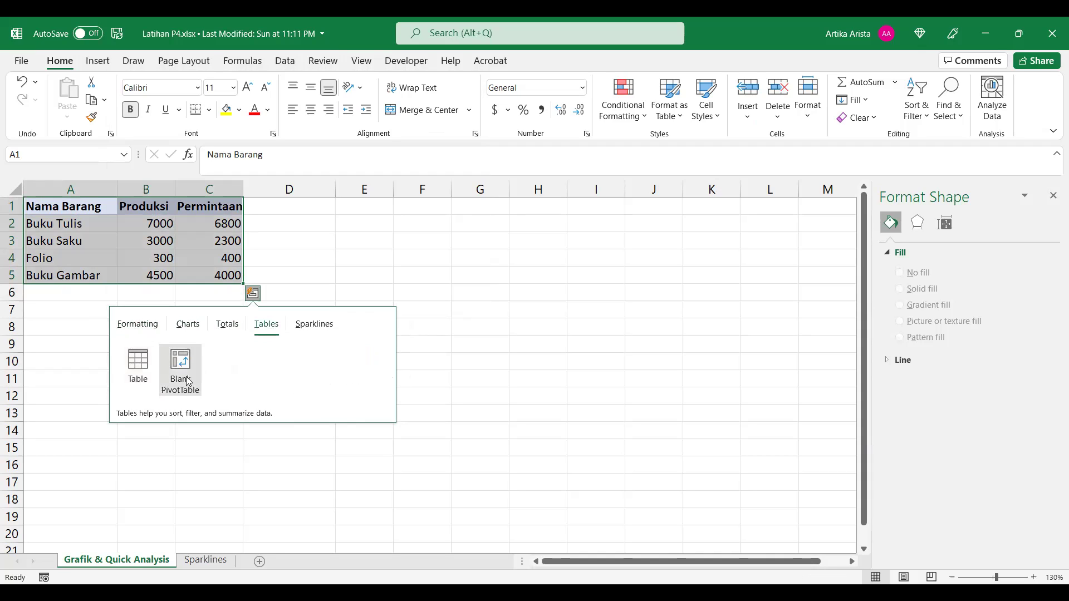
click(325, 328)
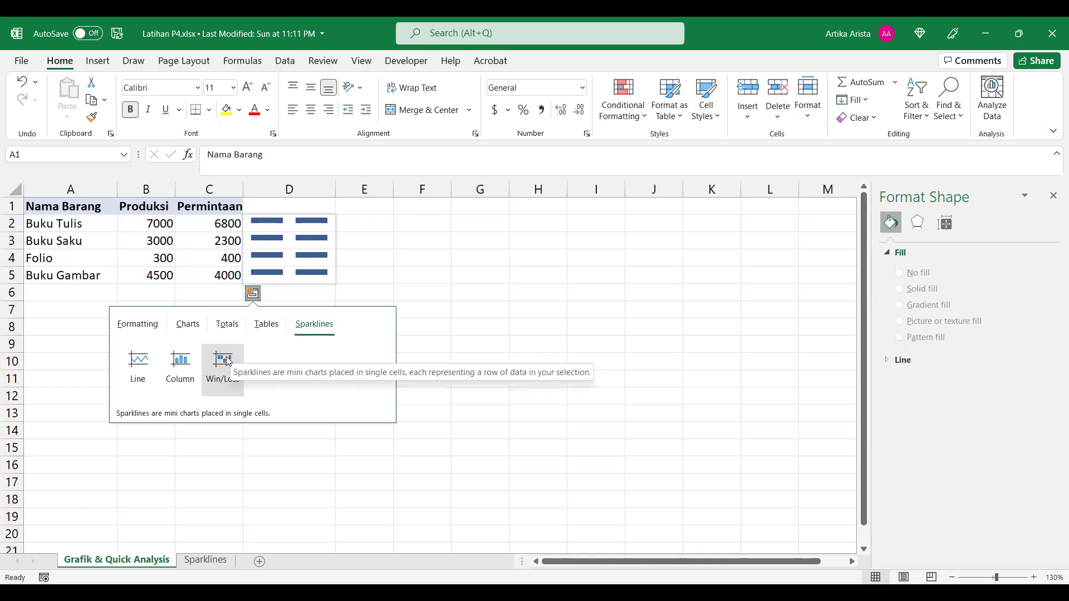
click(275, 479)
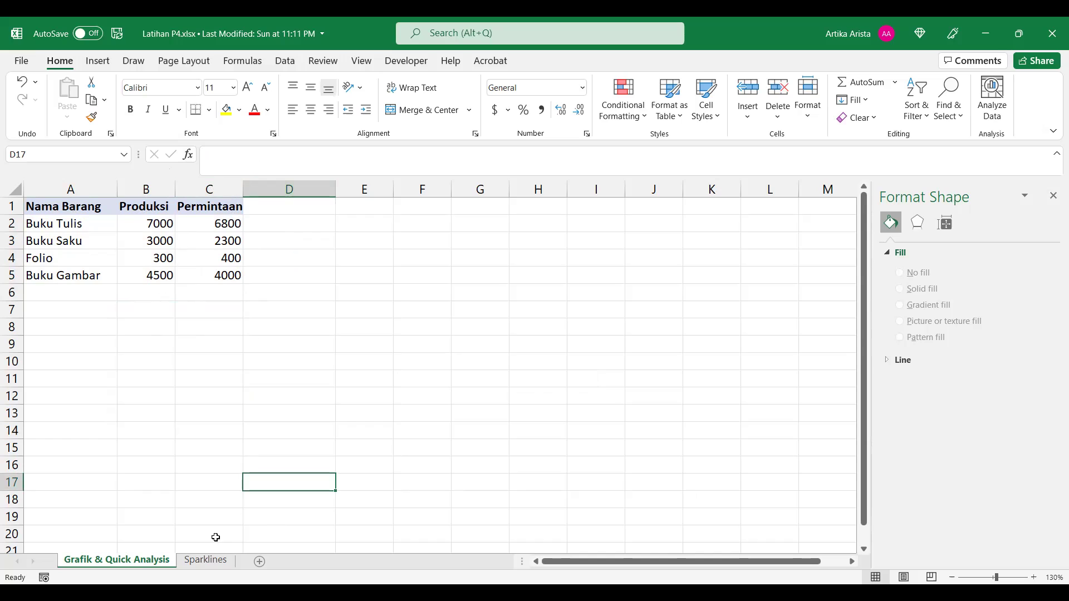
Open the Sparklines sheet and select cell H3 beneath the Sparklines heading.
click(207, 560)
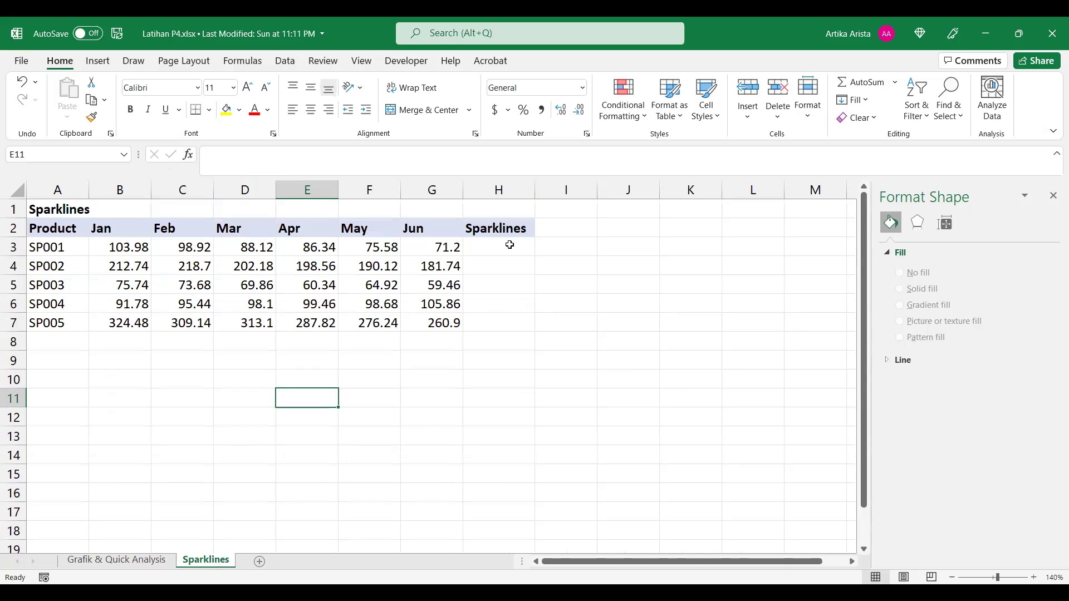
click(484, 247)
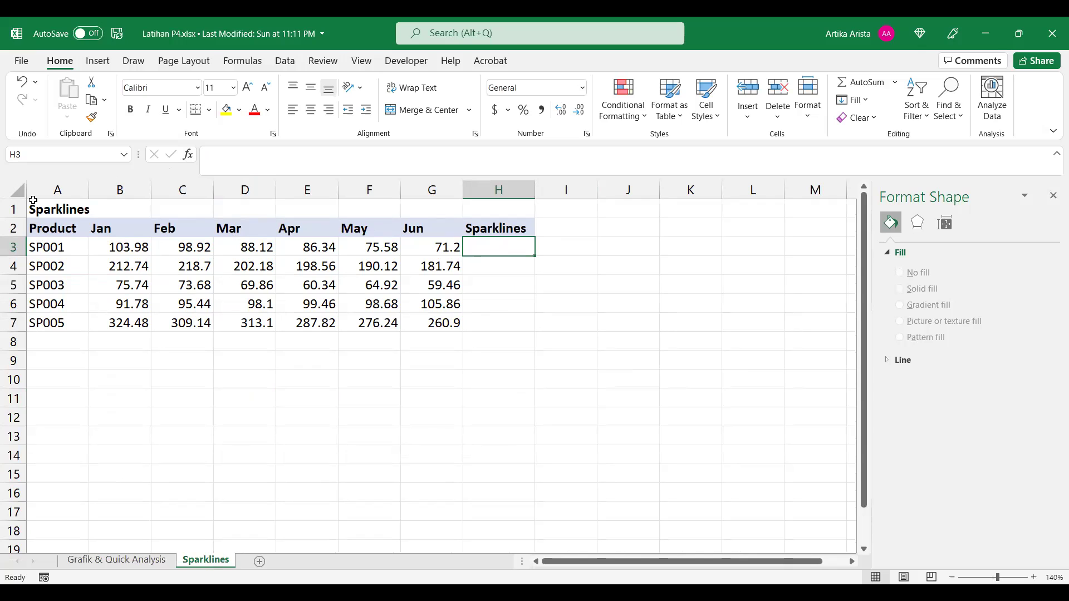
Try to add Line sparklines for the A2:H7 table through Quick Analysis, and undo them.
drag(44, 227, 495, 321)
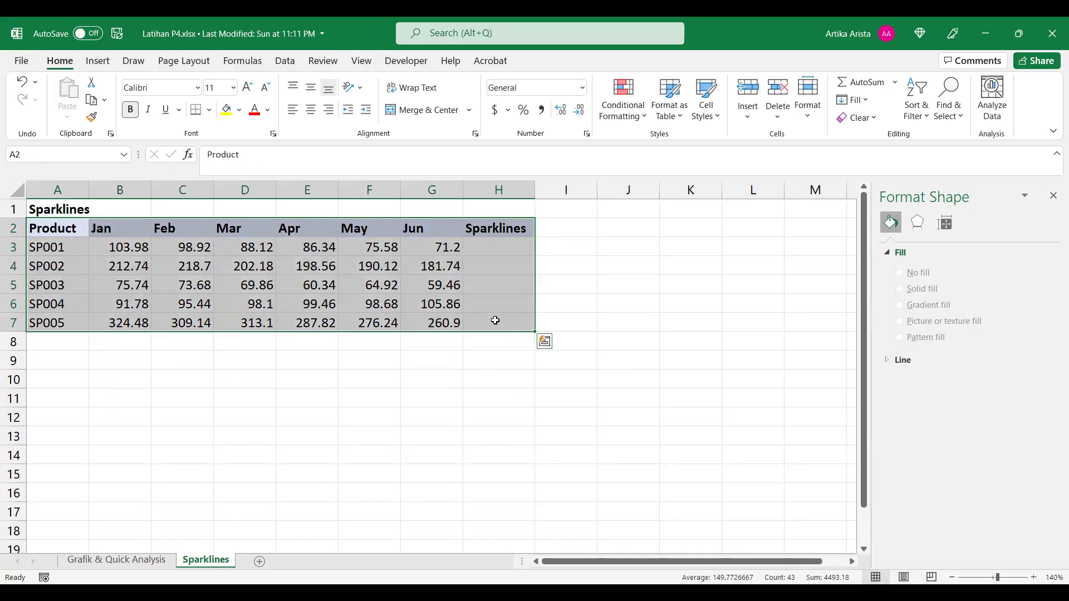
click(545, 342)
click(604, 377)
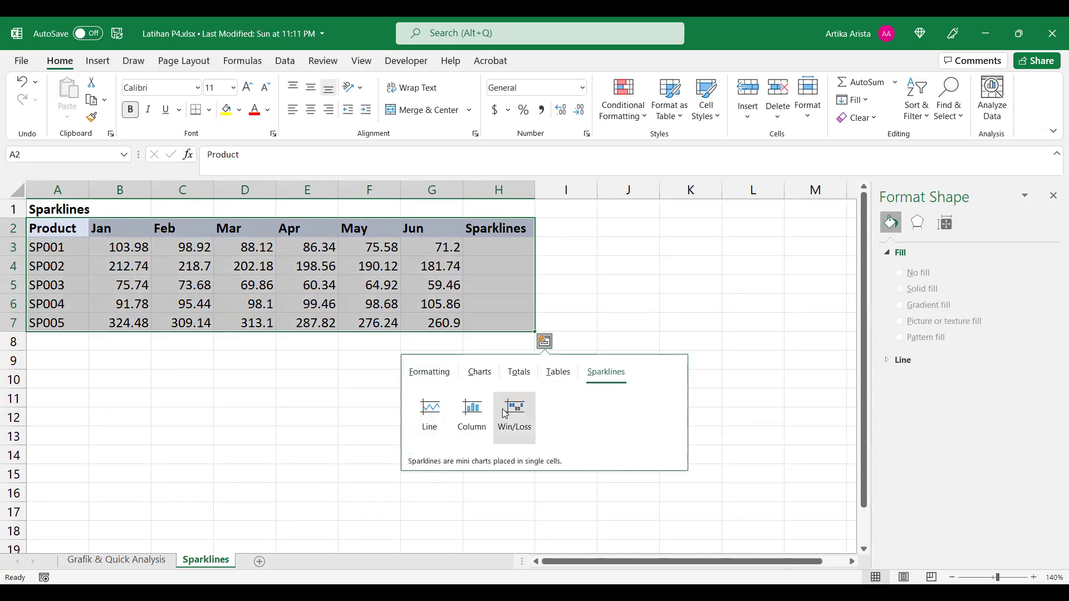
click(434, 419)
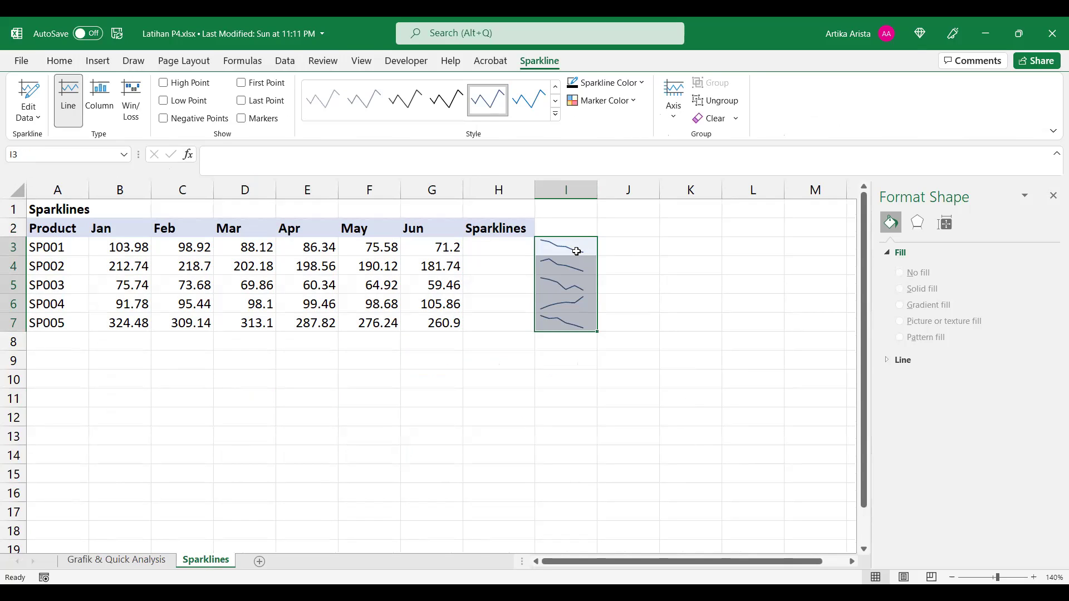
key(ctrl+z)
click(604, 298)
Insert a Line sparkline in cell H3 using the data range B3:G3.
click(515, 248)
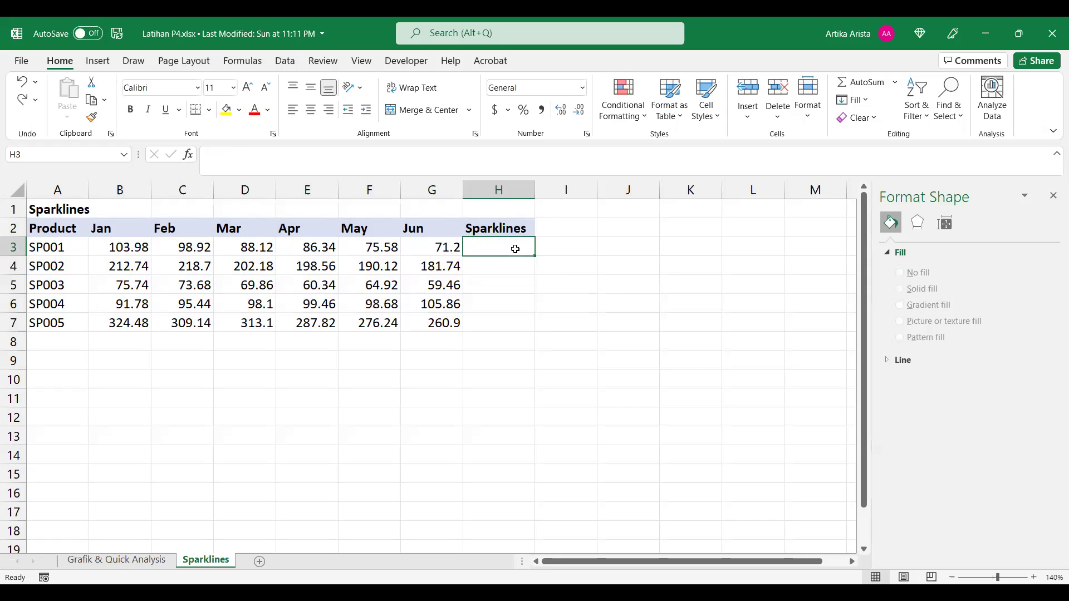
click(102, 65)
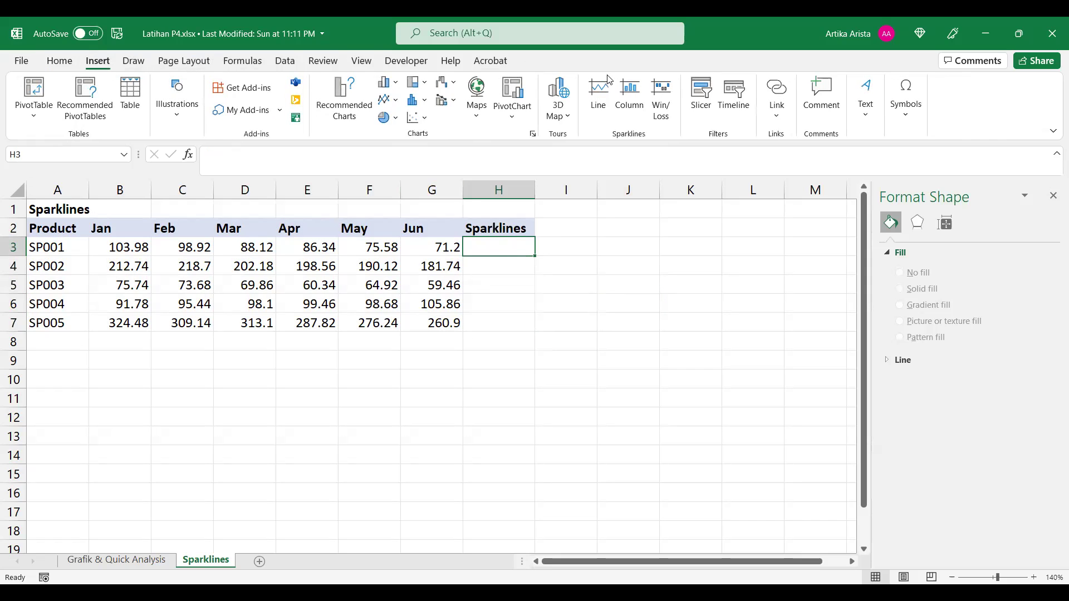
click(603, 101)
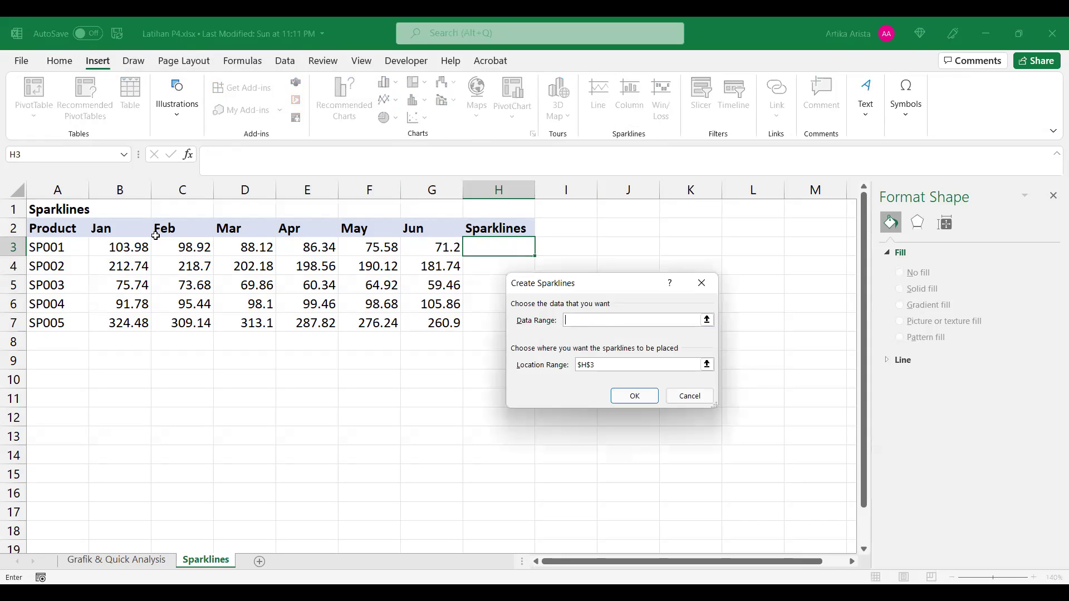
click(121, 250)
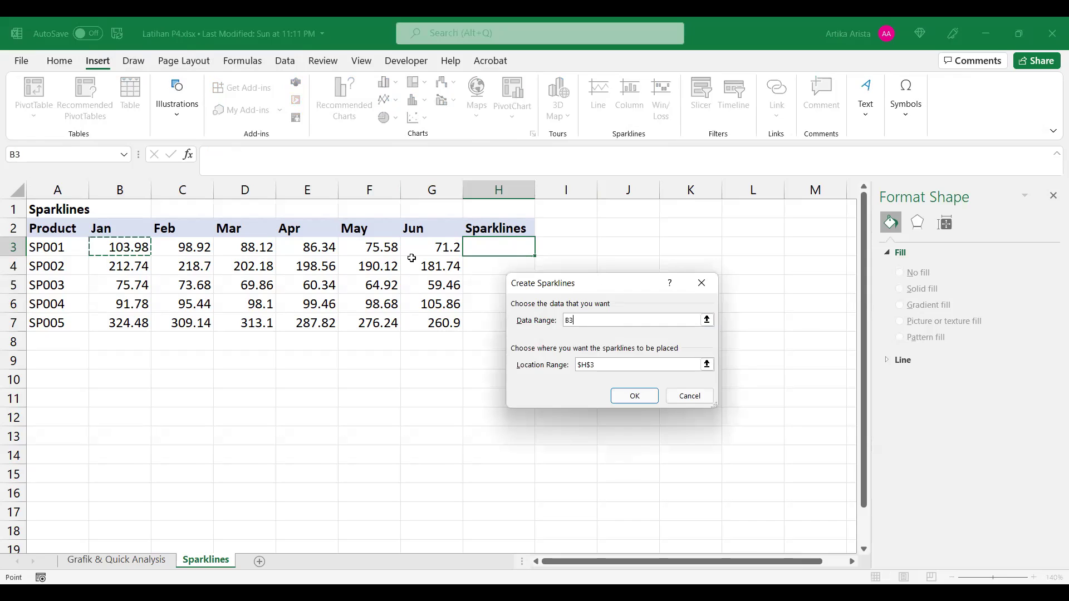
drag(120, 251, 432, 250)
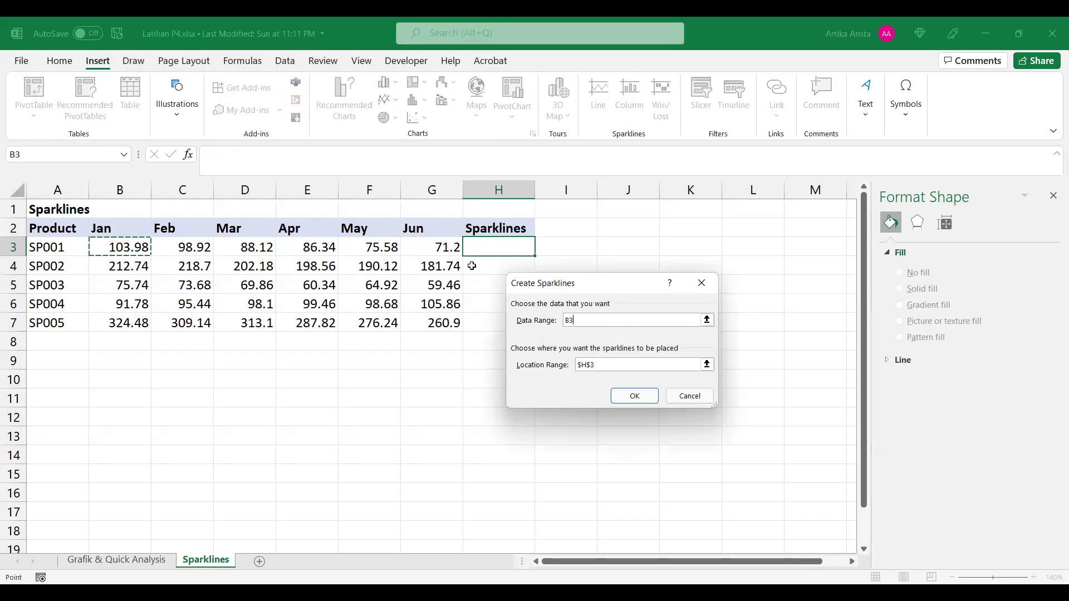
click(607, 364)
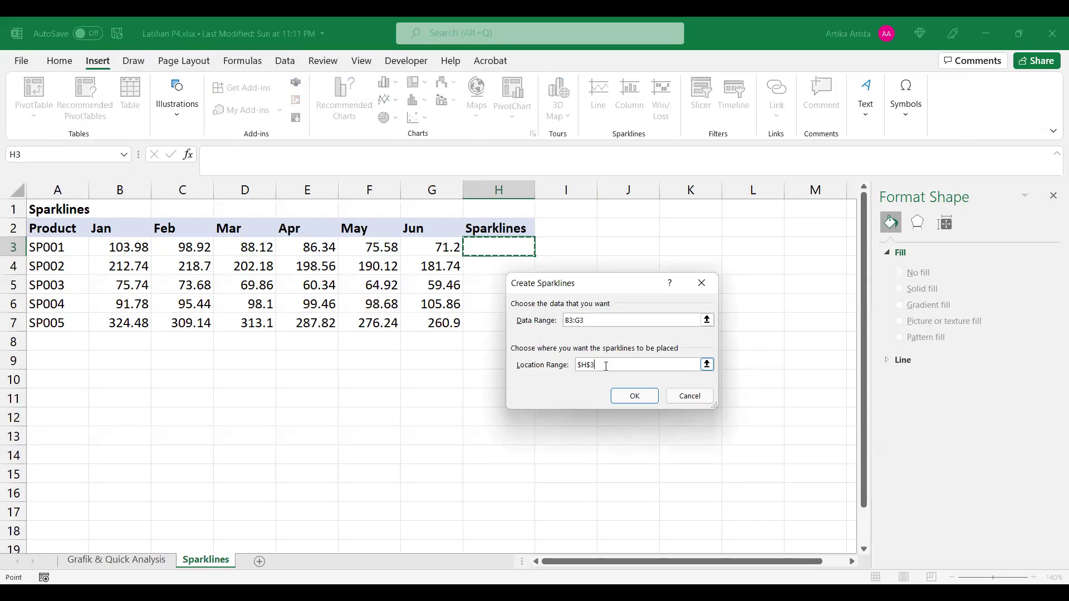
click(637, 396)
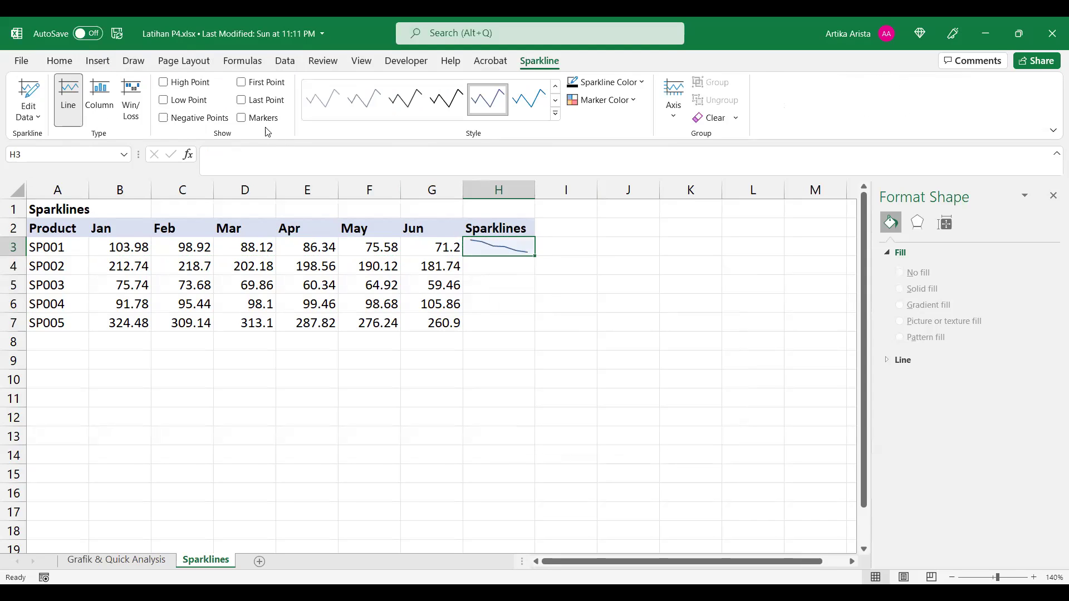
Show the high point, low point and markers on the H3 sparkline.
click(204, 84)
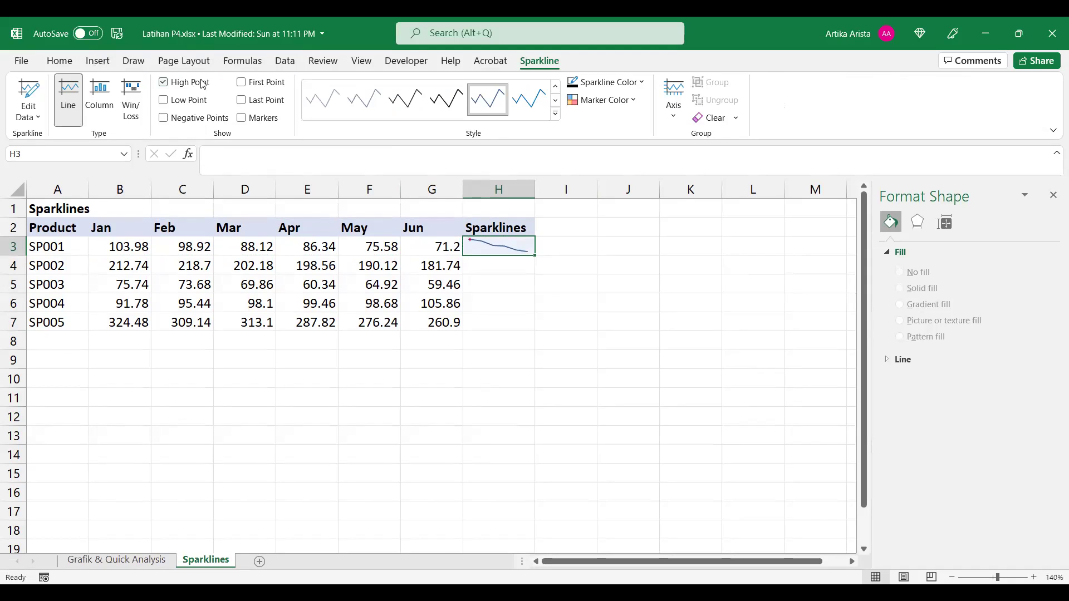
click(200, 104)
click(262, 125)
Try several line styles on the H3 sparkline, ending with the first style in the gallery's last row.
click(555, 115)
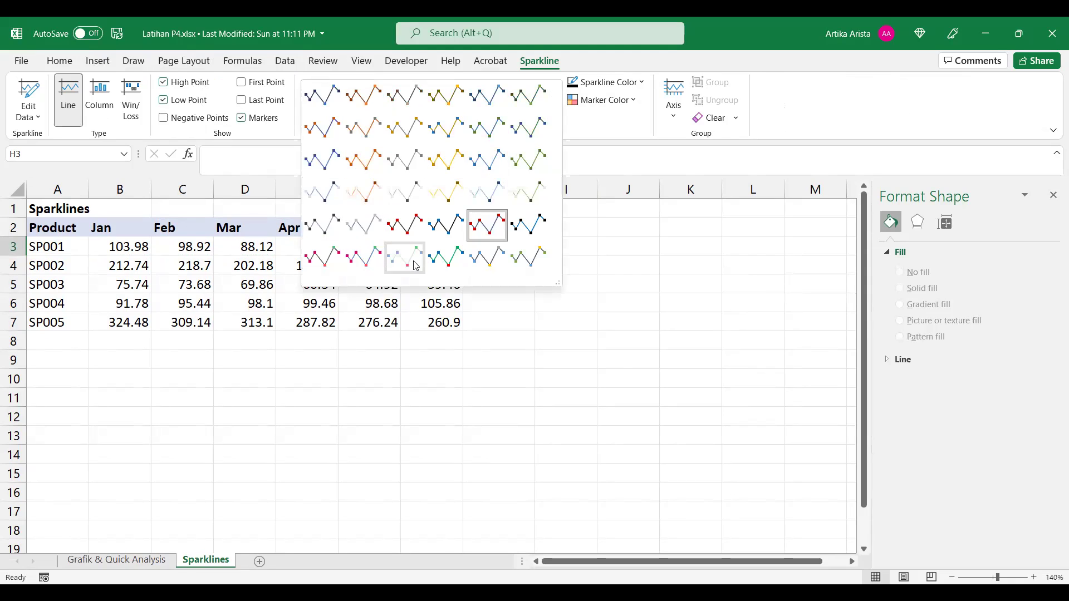
click(416, 227)
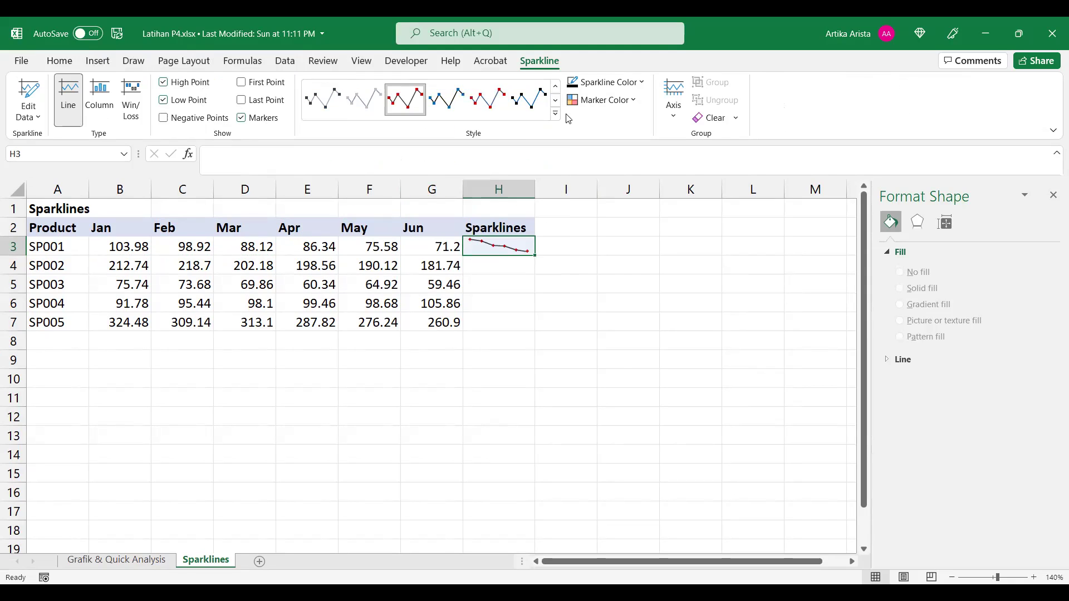
click(555, 114)
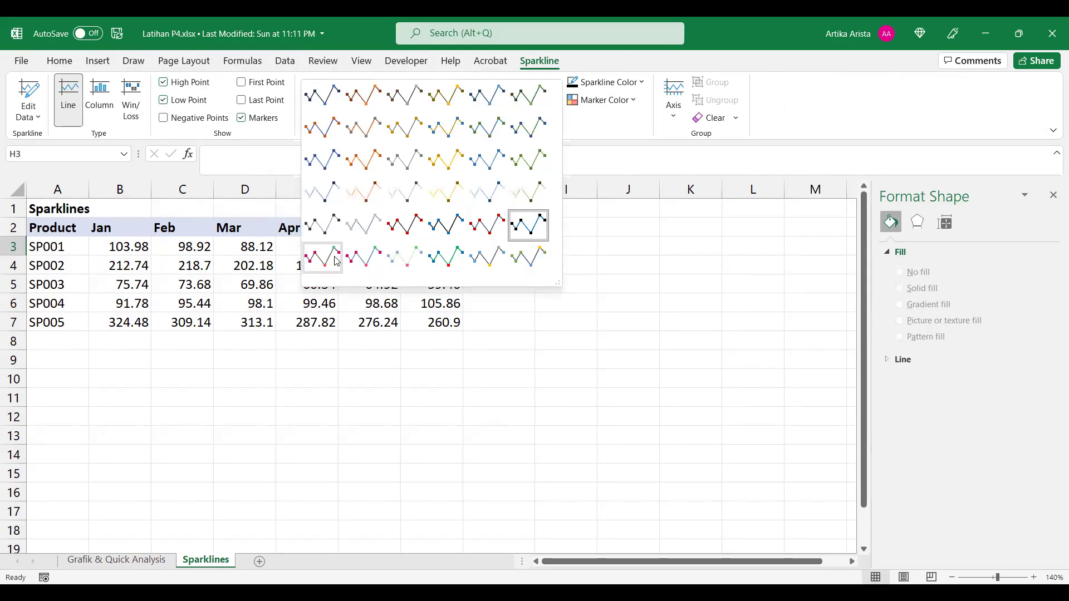
click(358, 262)
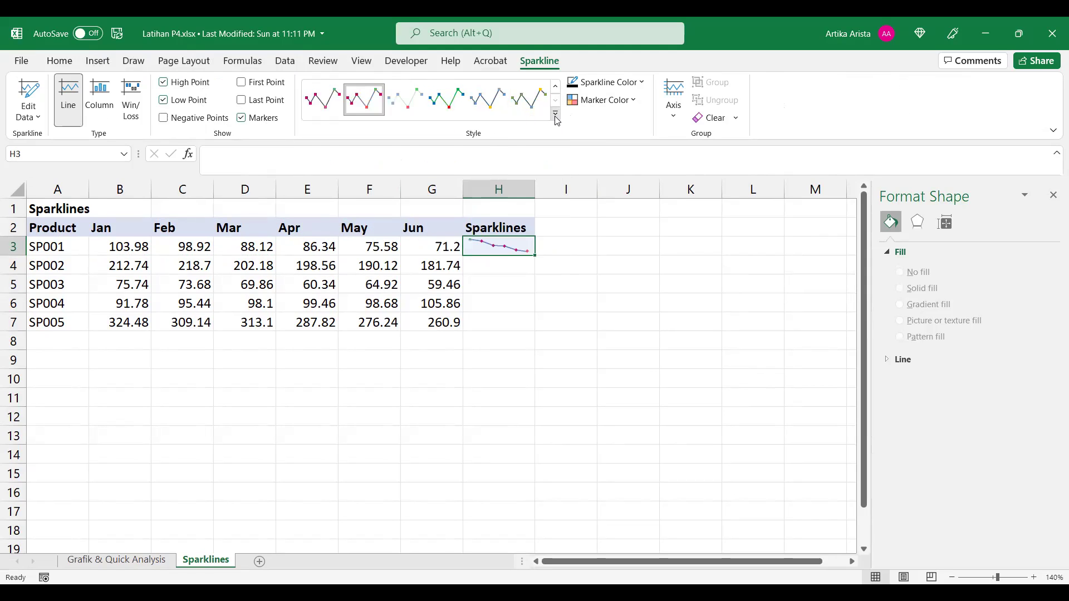
click(549, 119)
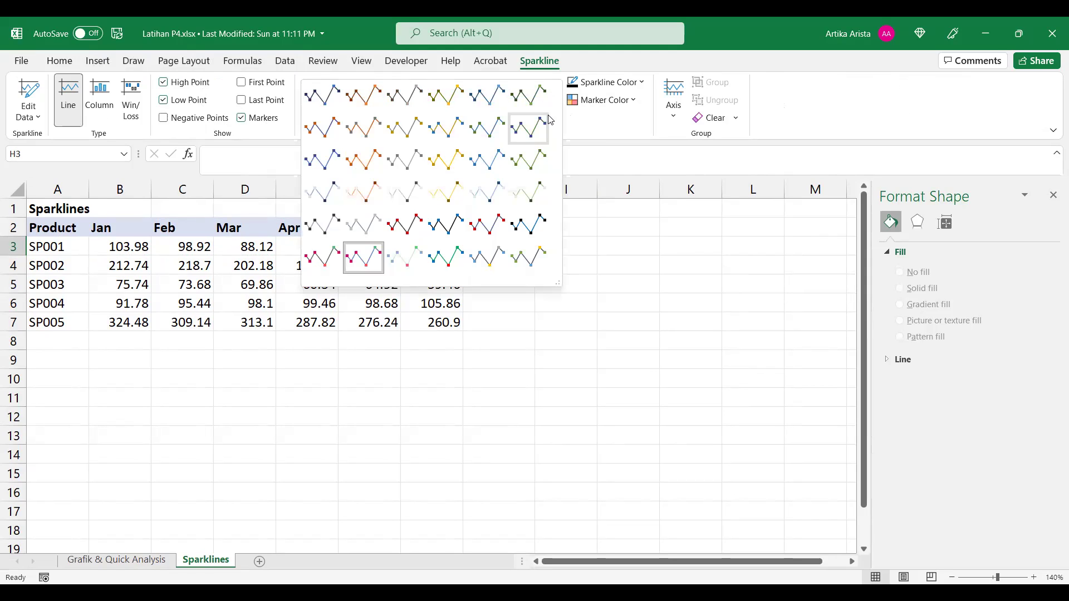
click(322, 258)
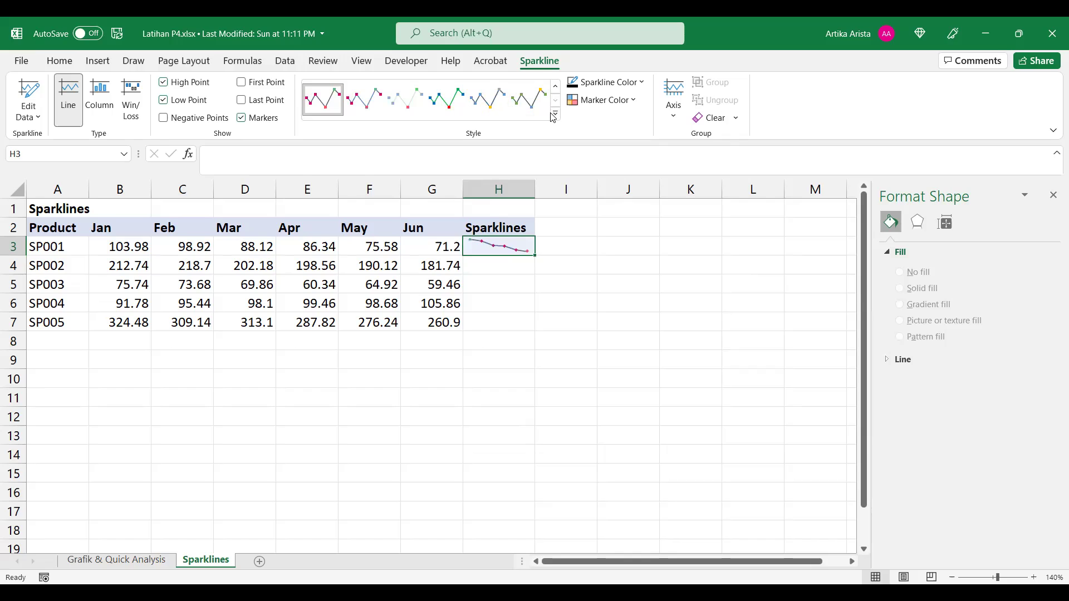
Change the H3 sparkline to the Column type and fill it down through H7.
click(106, 94)
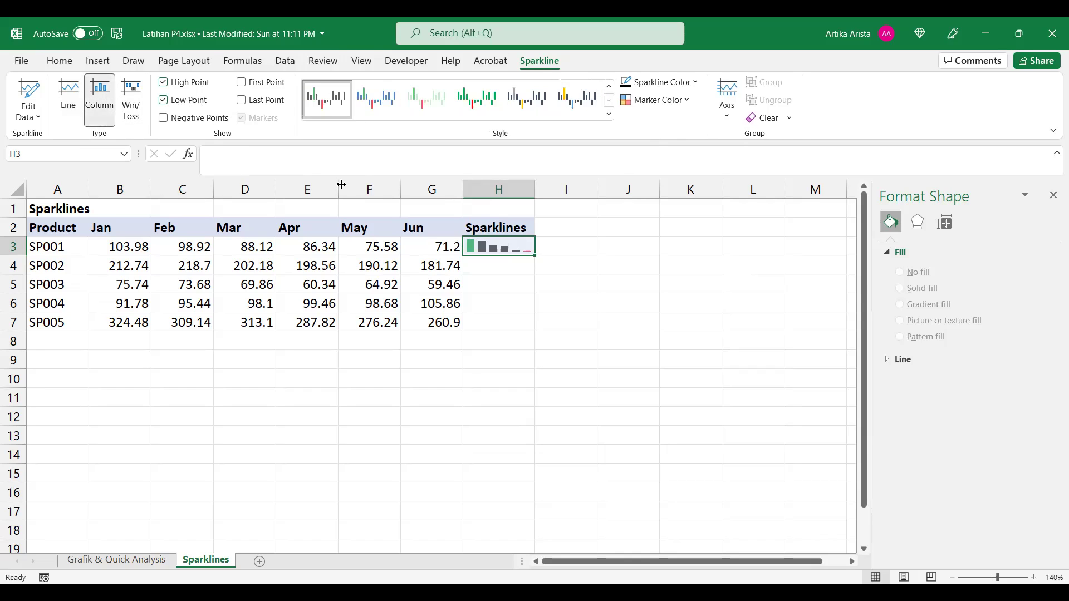
drag(534, 256, 535, 330)
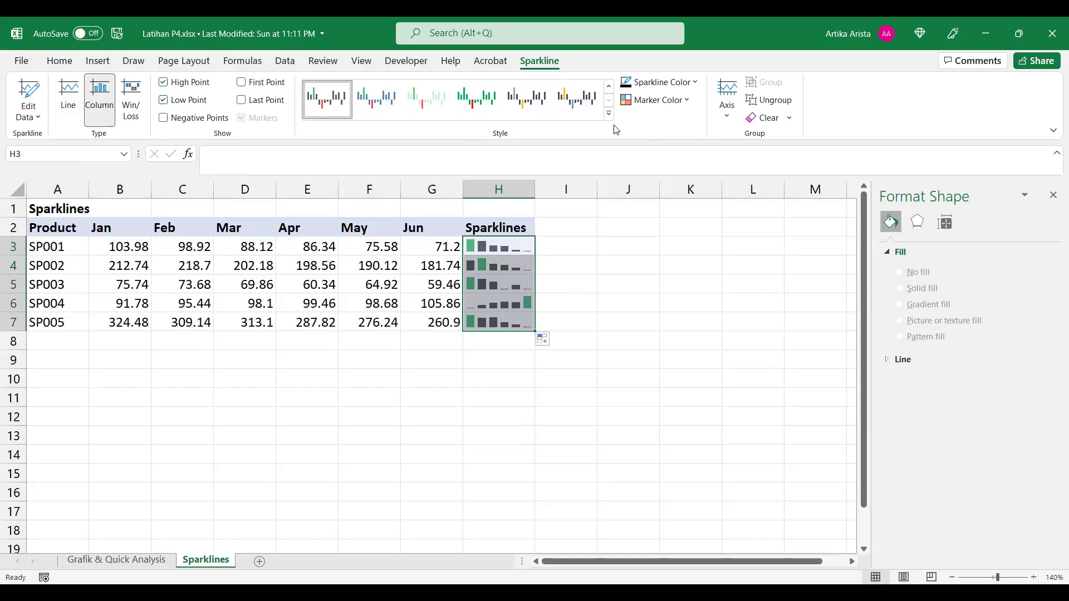
Apply the dark style with yellow high points to the H3:H7 sparklines and compare the Line type before returning to Column.
click(581, 113)
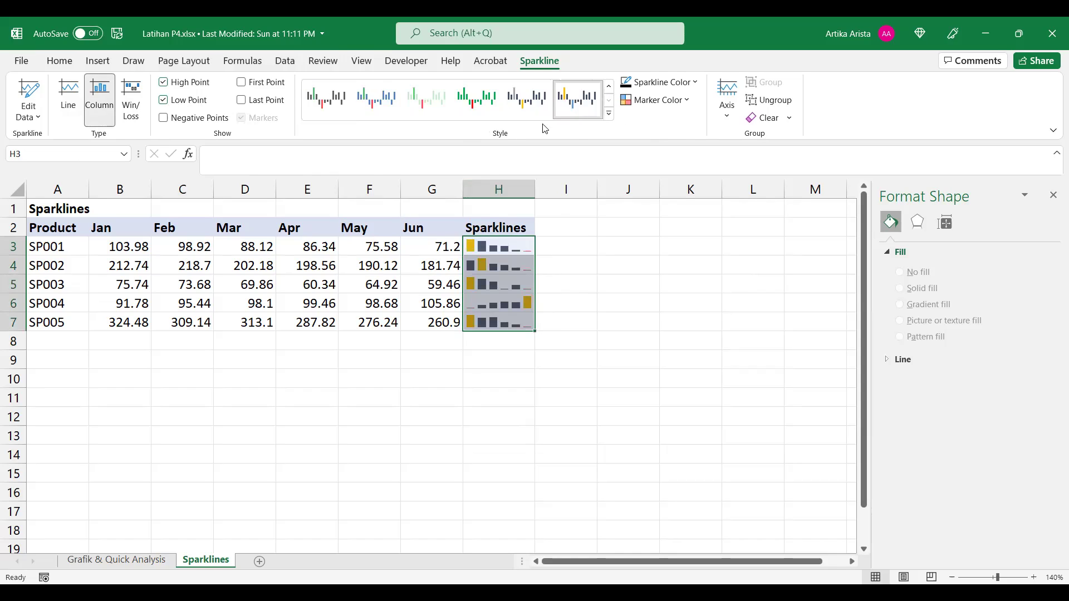
click(74, 109)
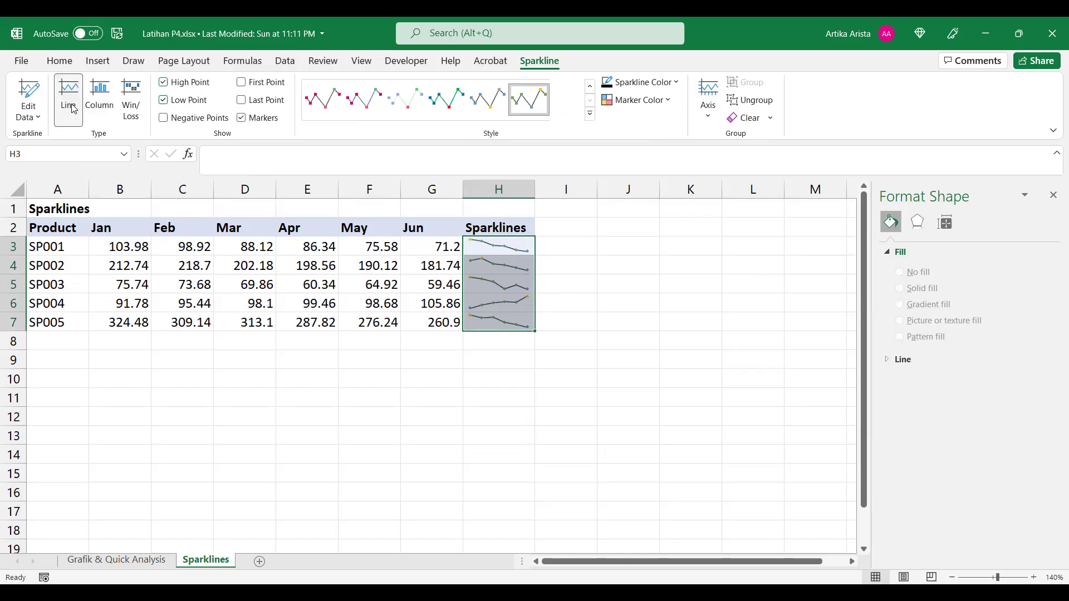
click(96, 108)
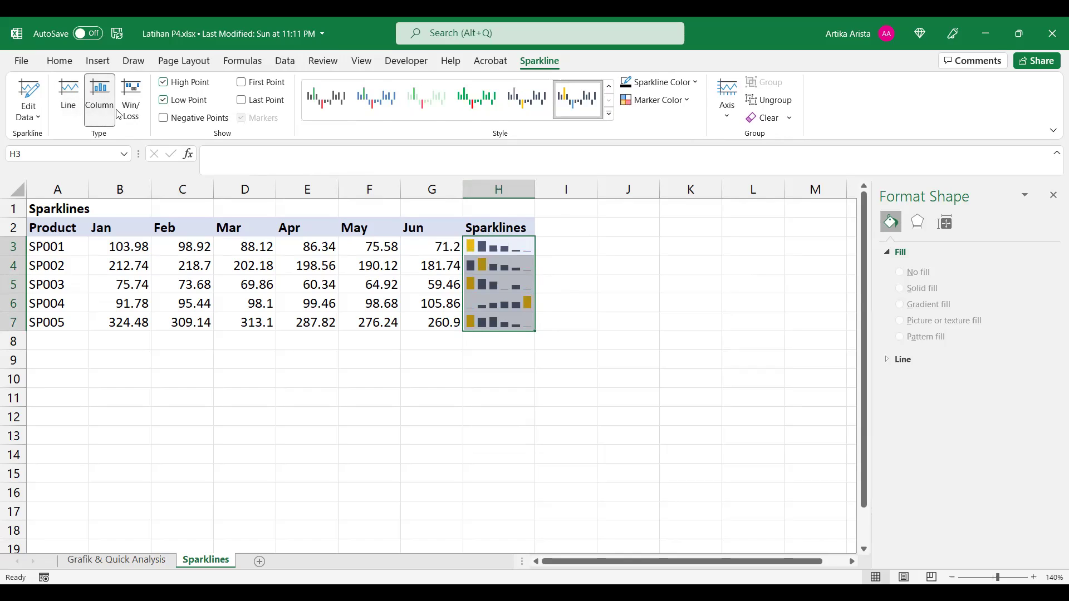
Examine the sparkline color, marker color and clear options available for the H3:H7 sparklines.
click(696, 83)
click(657, 99)
click(657, 100)
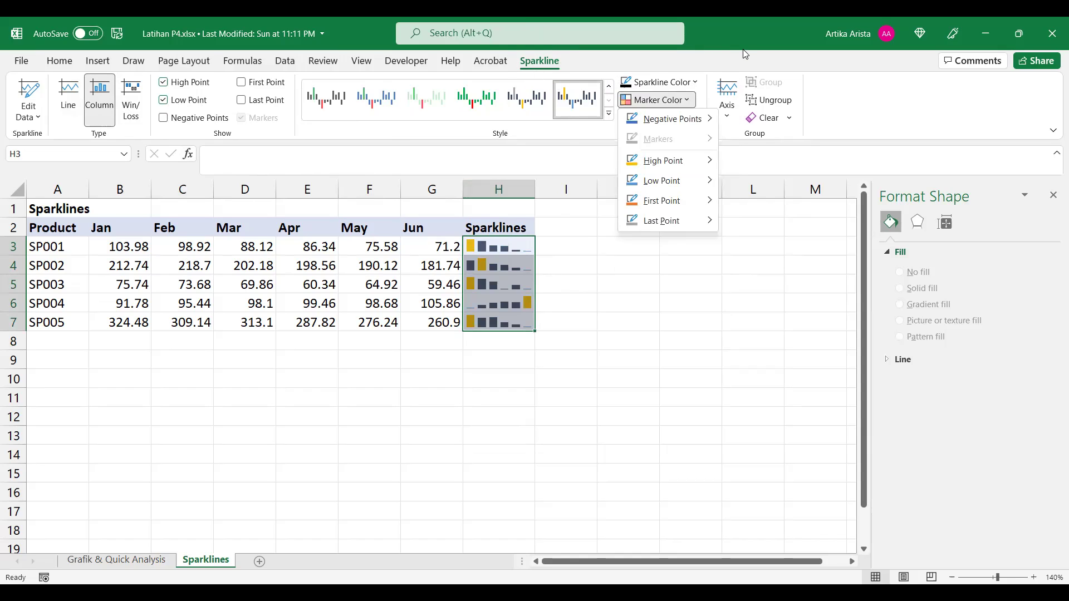
click(508, 243)
click(492, 261)
key(Right)
drag(515, 248, 513, 319)
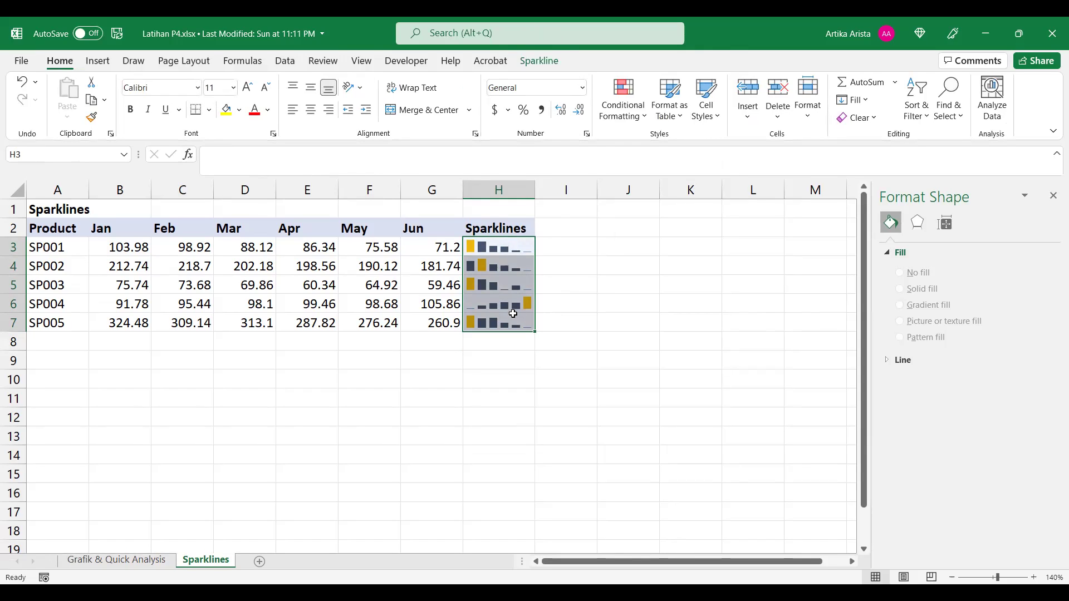
click(540, 62)
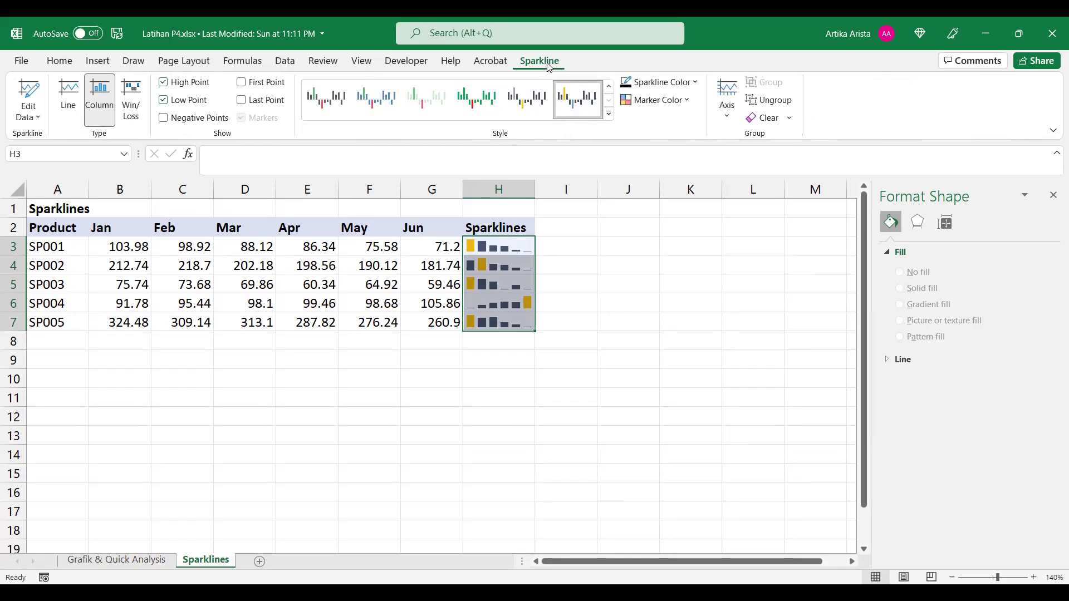
click(781, 119)
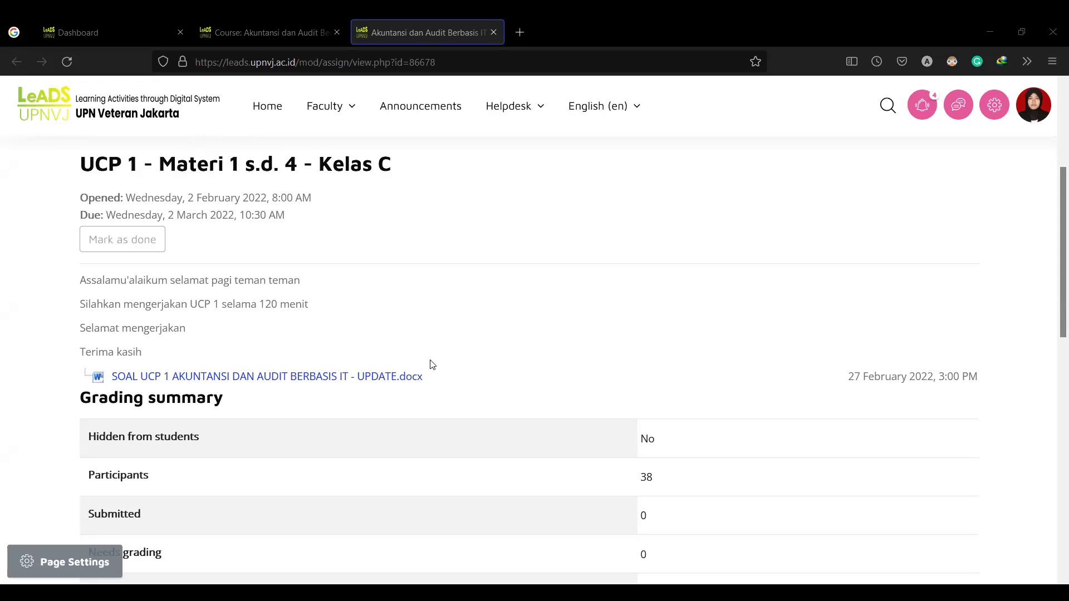
Open the attached SOAL UCP 1 AKUNTANSI DAN AUDIT BERBASIS IT - UPDATE.docx from the UCP 1 assignment page.
click(304, 382)
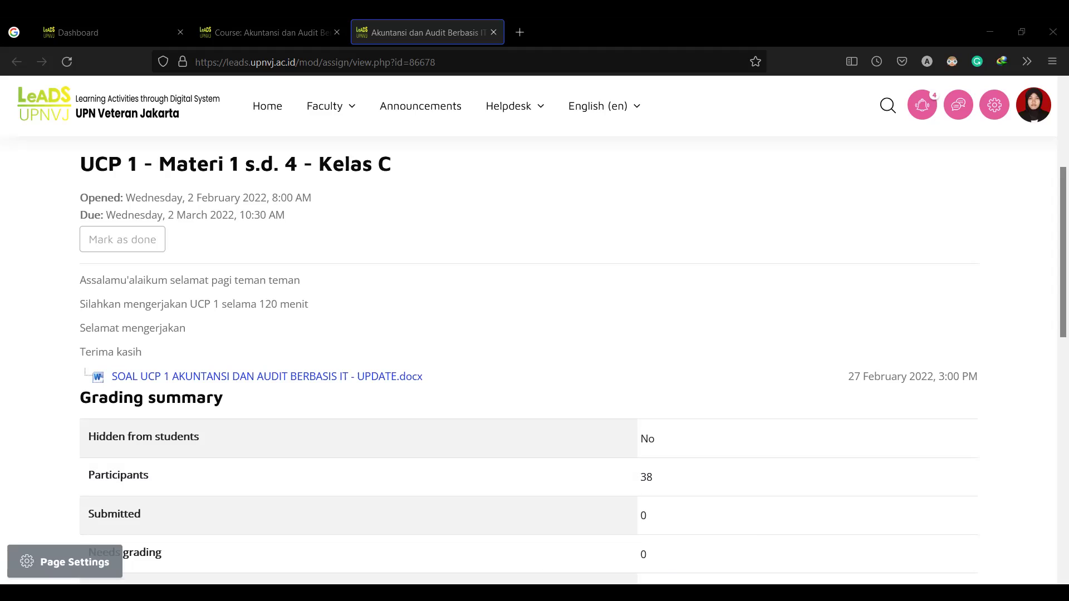